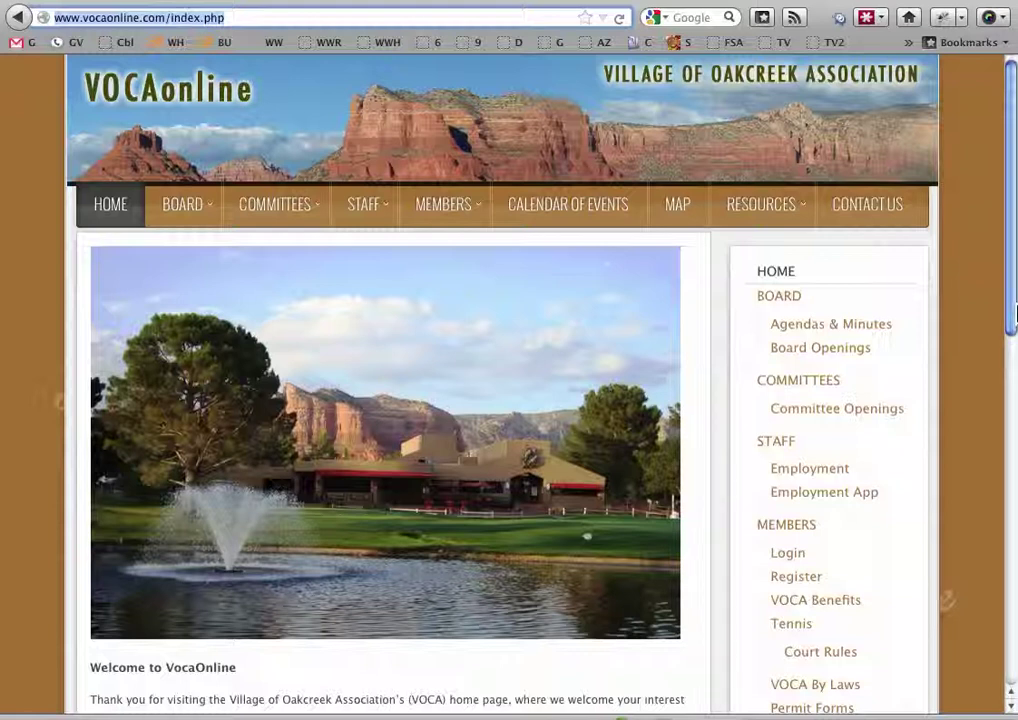
Scroll the VOCAonline home page and select index.php at the end of the address
mouse_move(1010, 312)
mouse_down()
mouse_move(1011, 341)
mouse_move(1012, 310)
mouse_up()
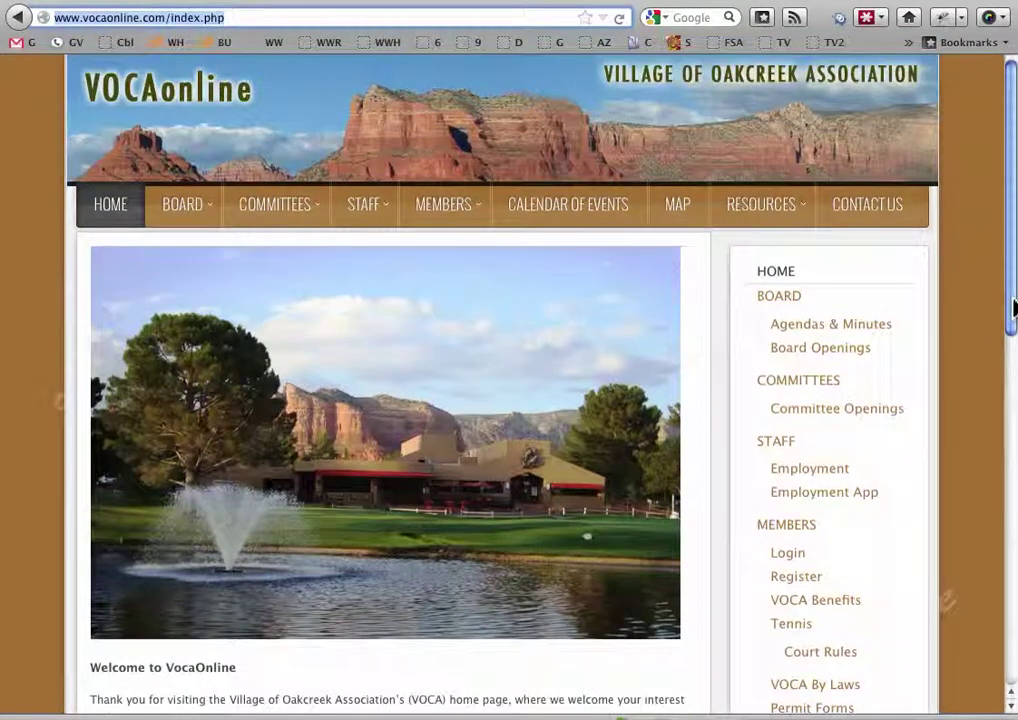
click(243, 333)
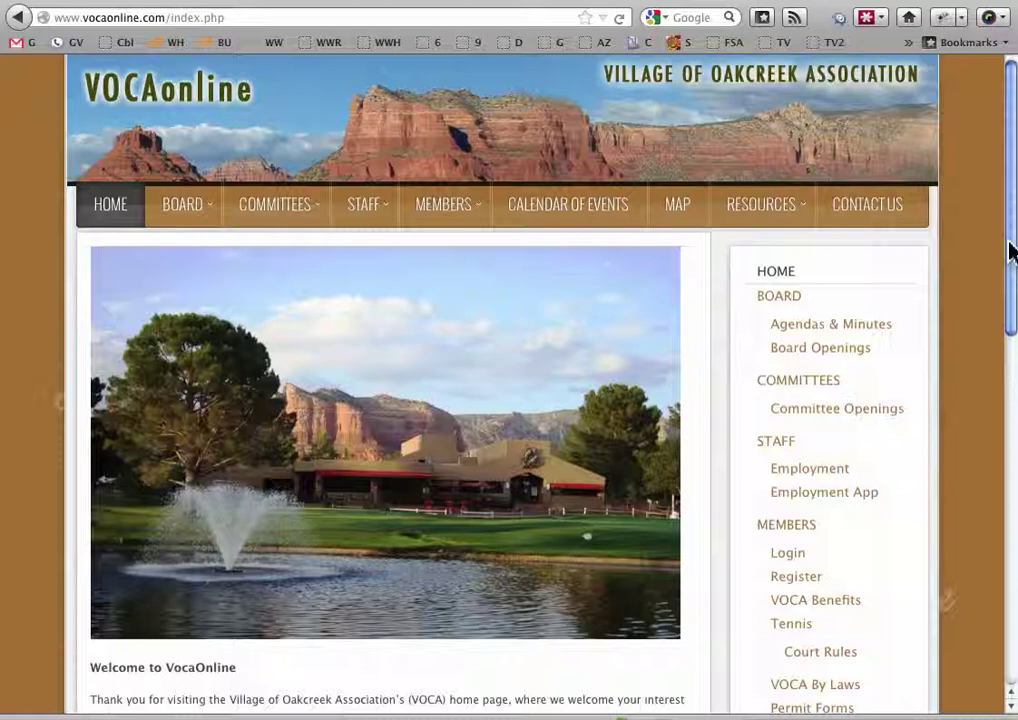
drag(1010, 251, 1005, 218)
drag(168, 18, 229, 20)
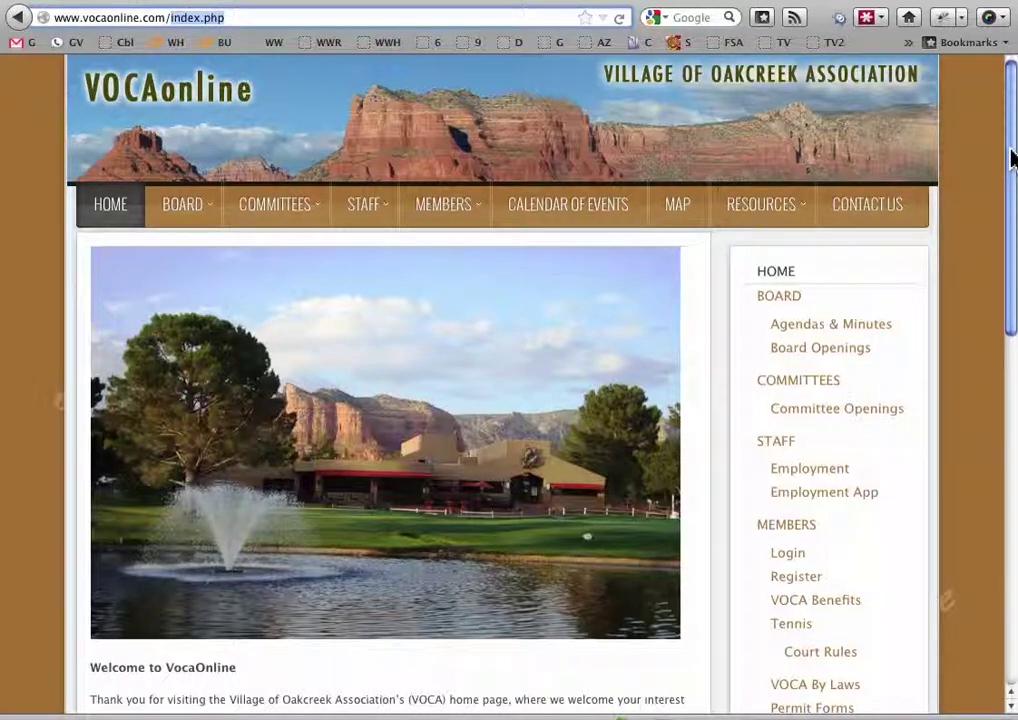
mouse_move(1010, 158)
mouse_down()
mouse_move(1007, 538)
mouse_move(1010, 152)
mouse_up()
Preview the BOARD, STAFF, MEMBERS and COMMITTEES menus and scroll through the home page
mouse_move(189, 214)
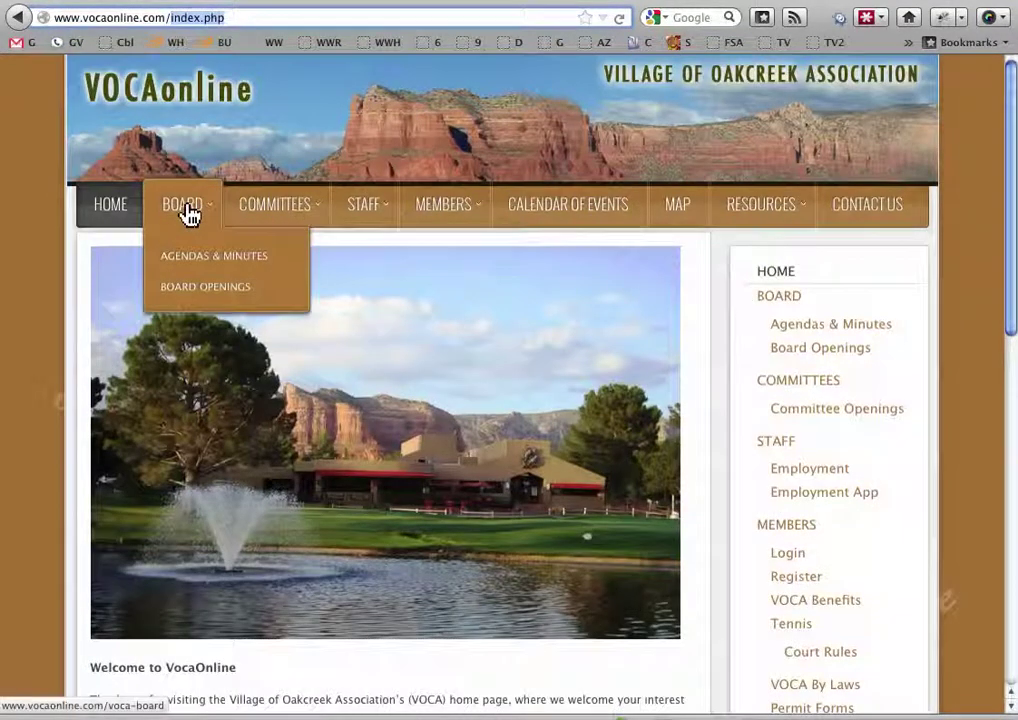
mouse_move(375, 230)
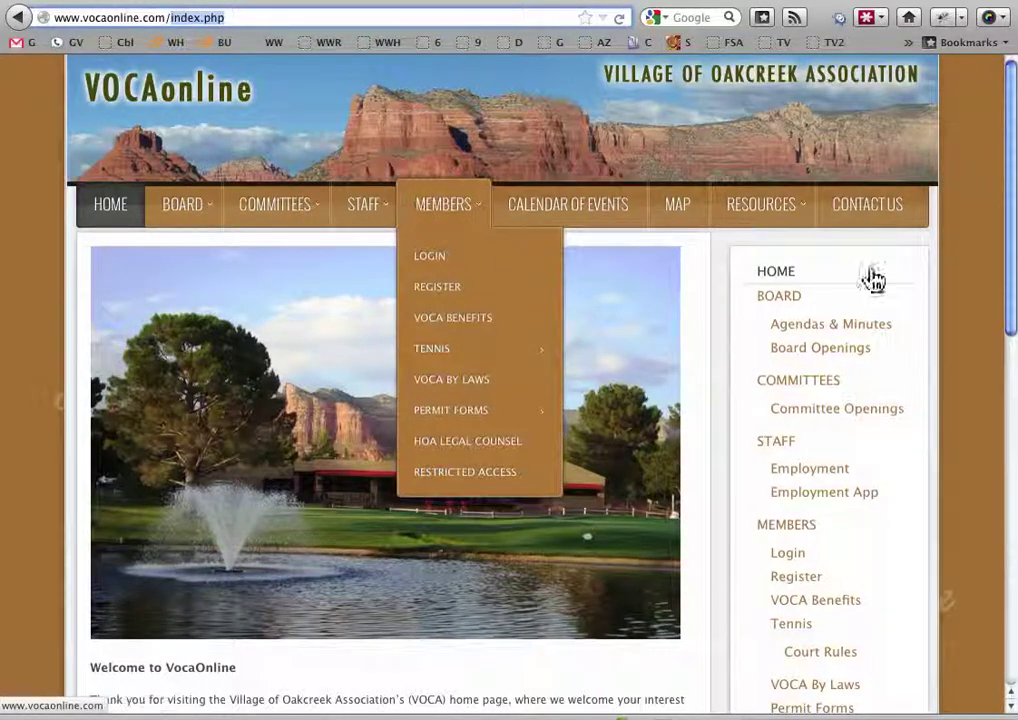
mouse_move(1009, 216)
mouse_down()
mouse_move(1009, 423)
mouse_move(1007, 232)
mouse_up()
mouse_move(200, 172)
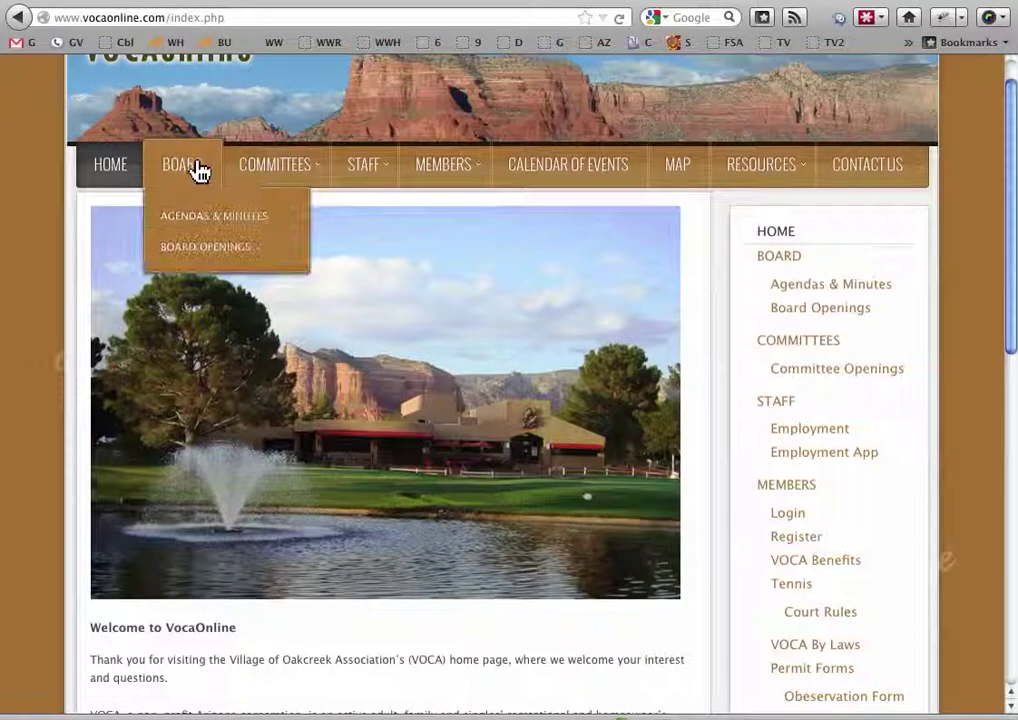
mouse_move(272, 166)
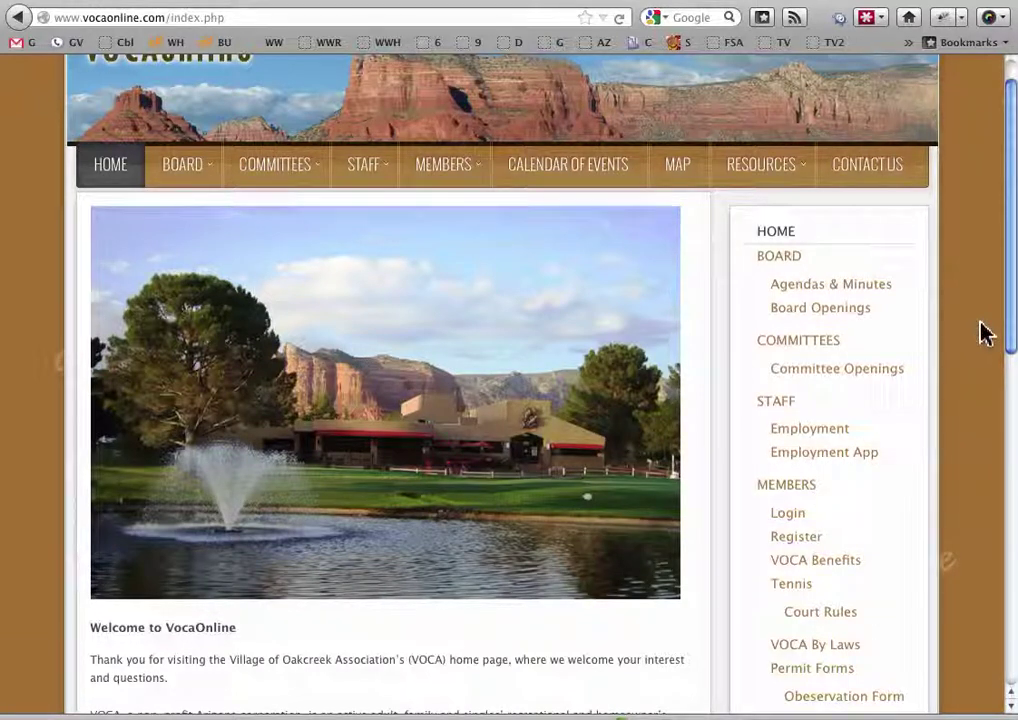
mouse_move(310, 185)
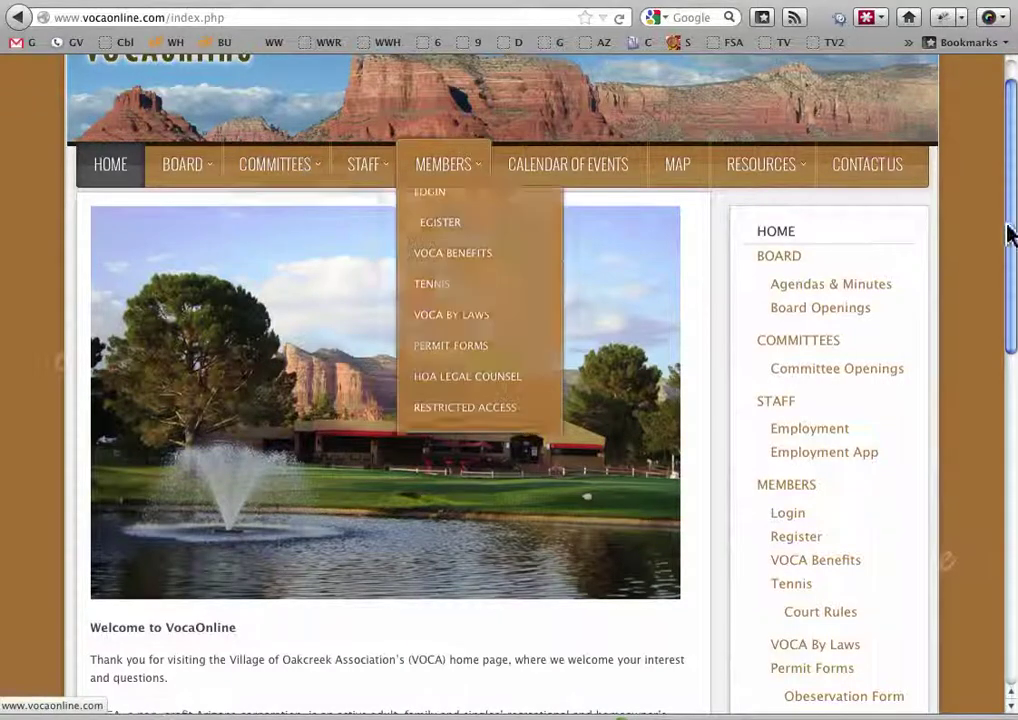
drag(1011, 209, 998, 404)
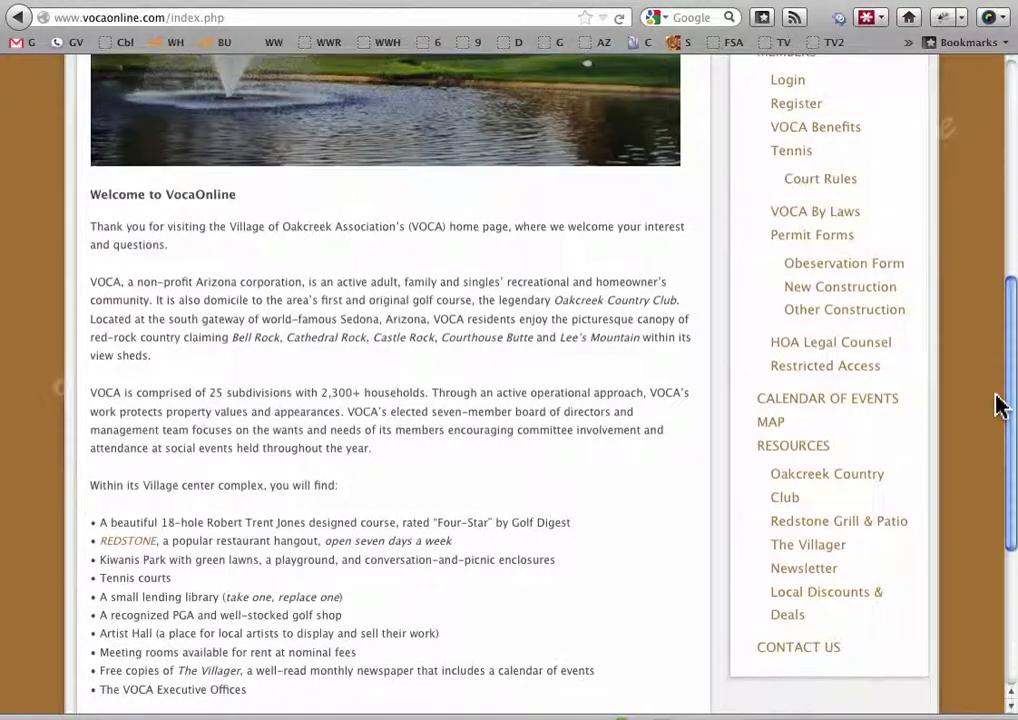
drag(998, 404, 982, 152)
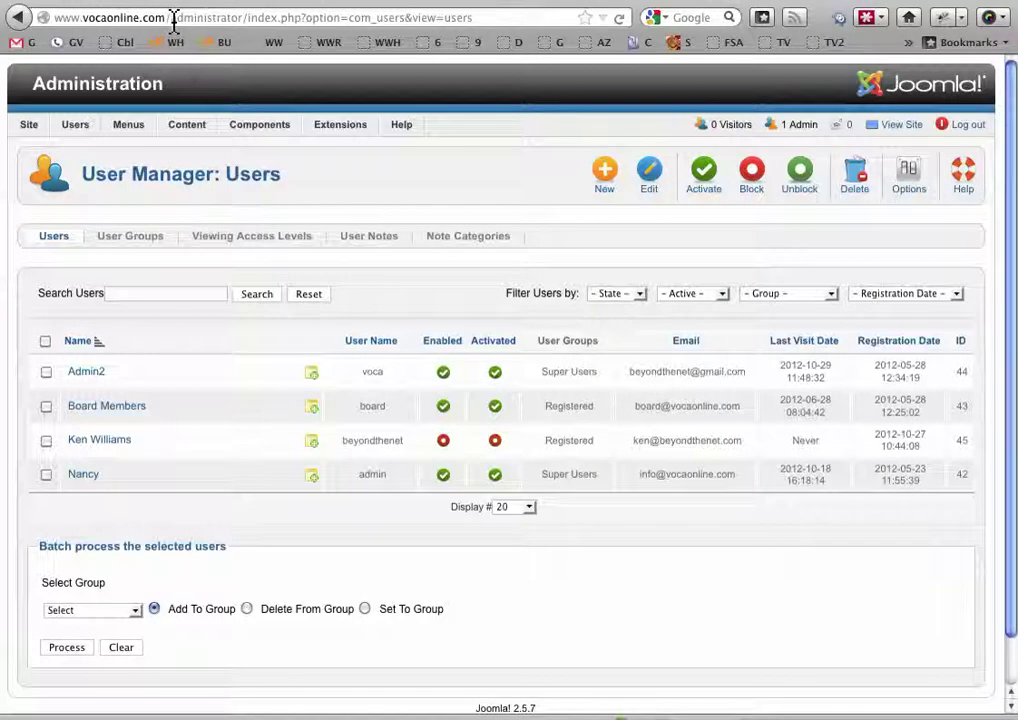
Select the User Manager path in the address bar, then log out of the administration backend
click(240, 18)
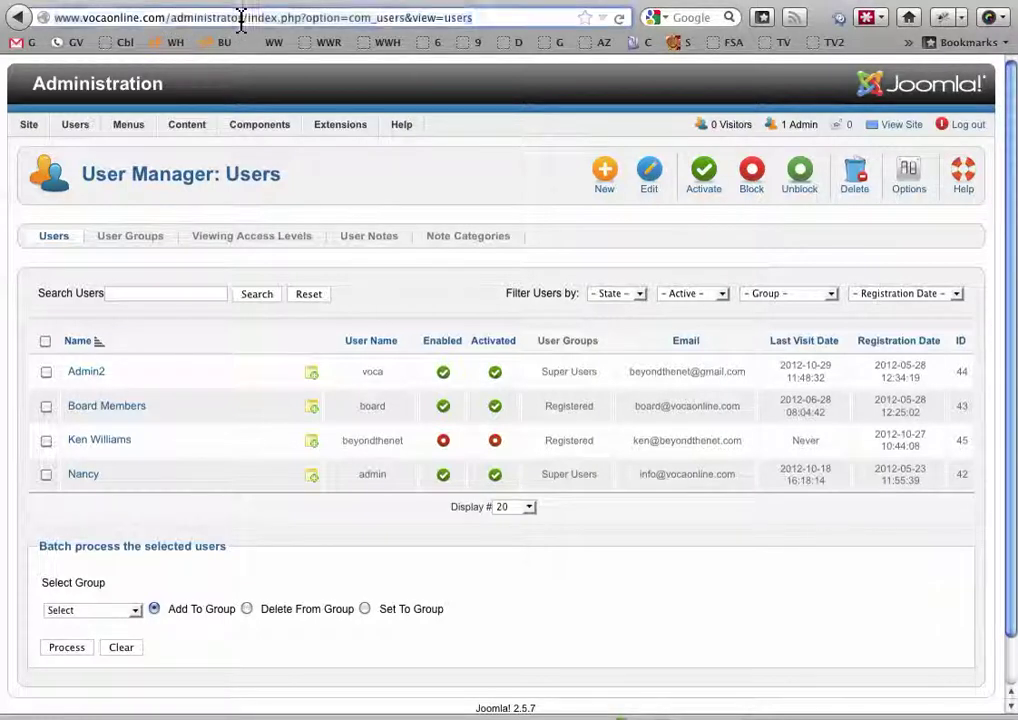
drag(245, 18, 398, 52)
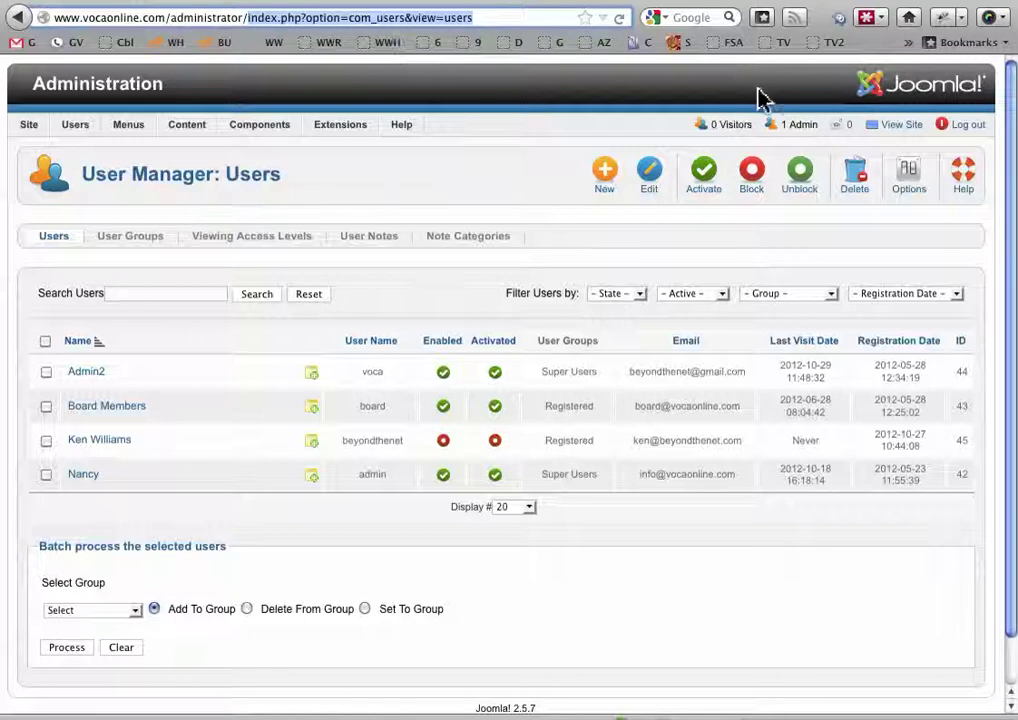
click(959, 131)
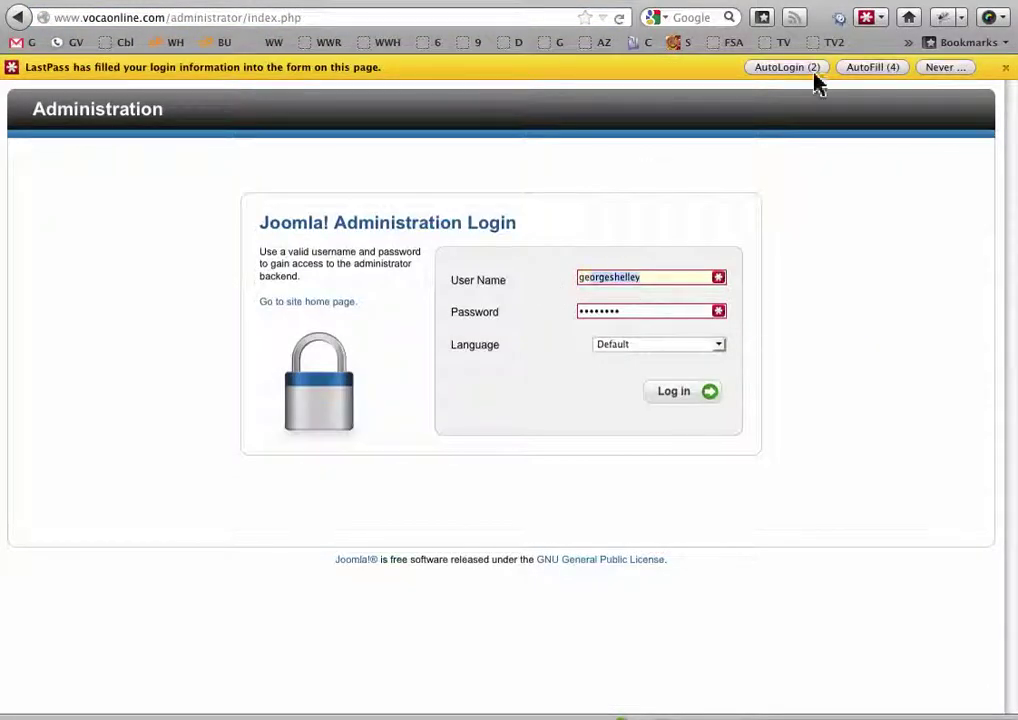
Attempt to log in with user name admin in place of the prefilled saved login
click(795, 70)
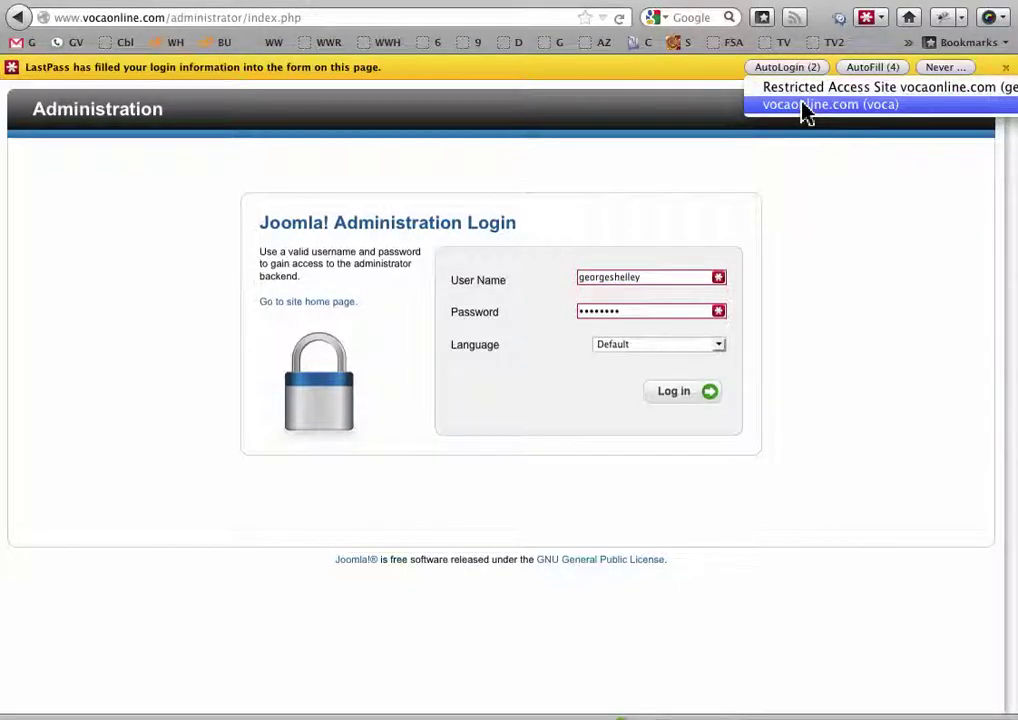
double_click(597, 275)
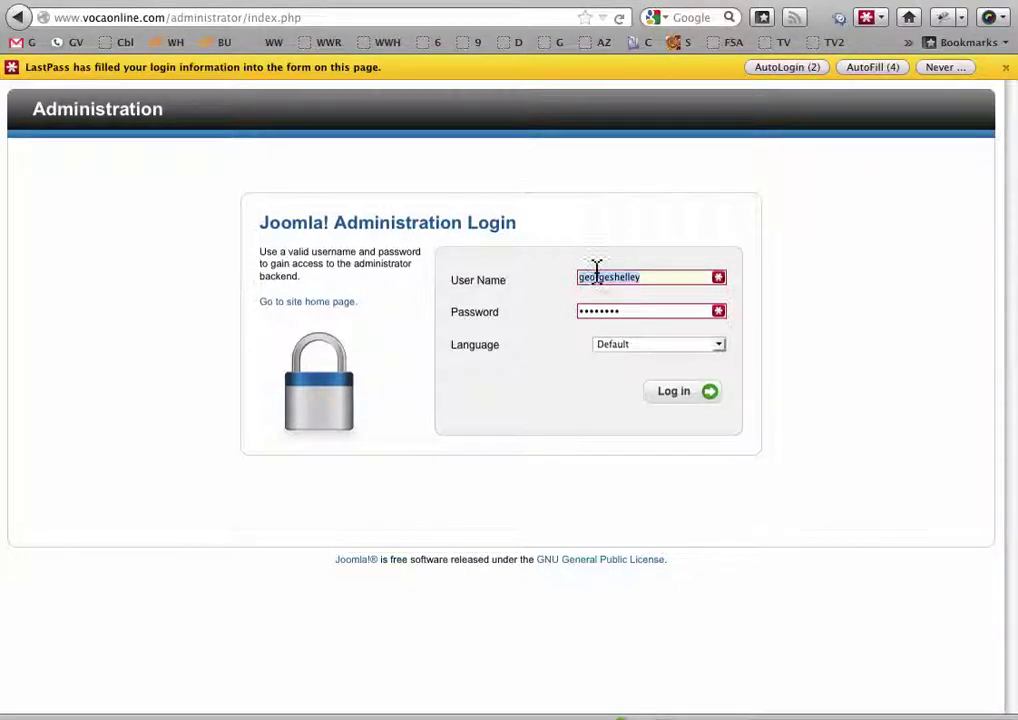
text(admin)
key(Tab)
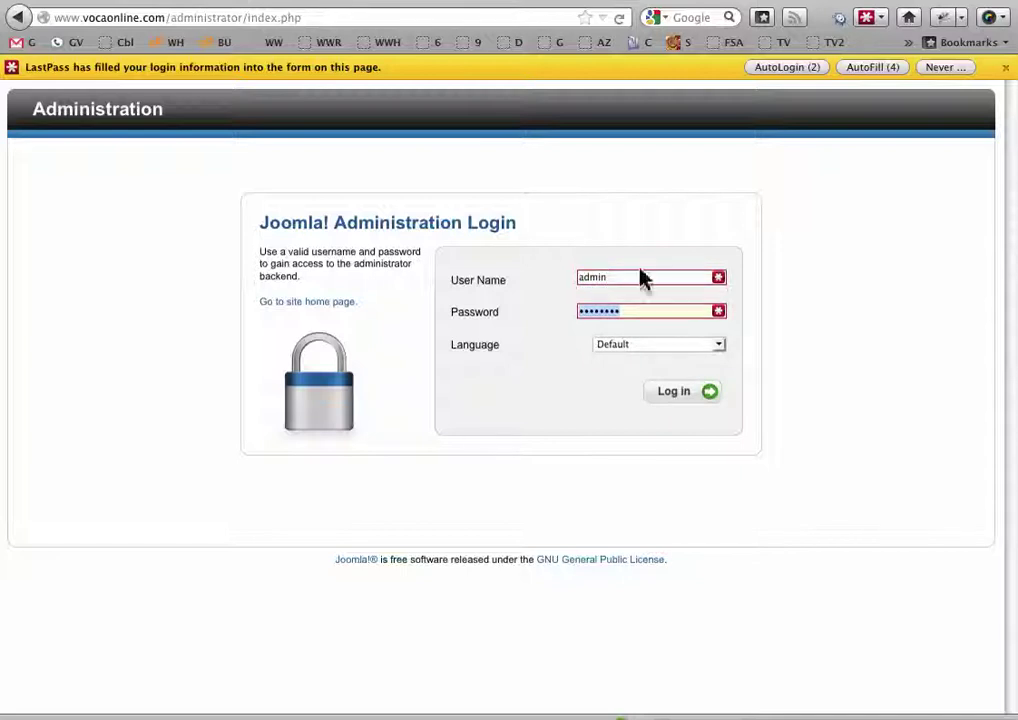
click(688, 393)
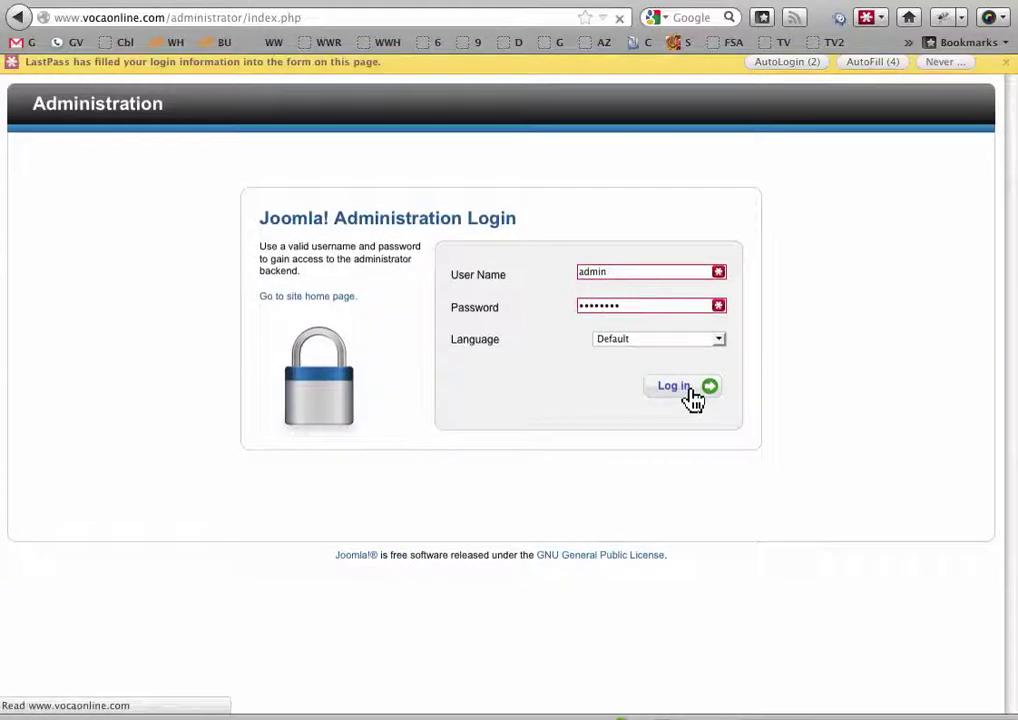
Retry after the mismatch error, re-entering the admin user name and the account password
drag(657, 332, 514, 332)
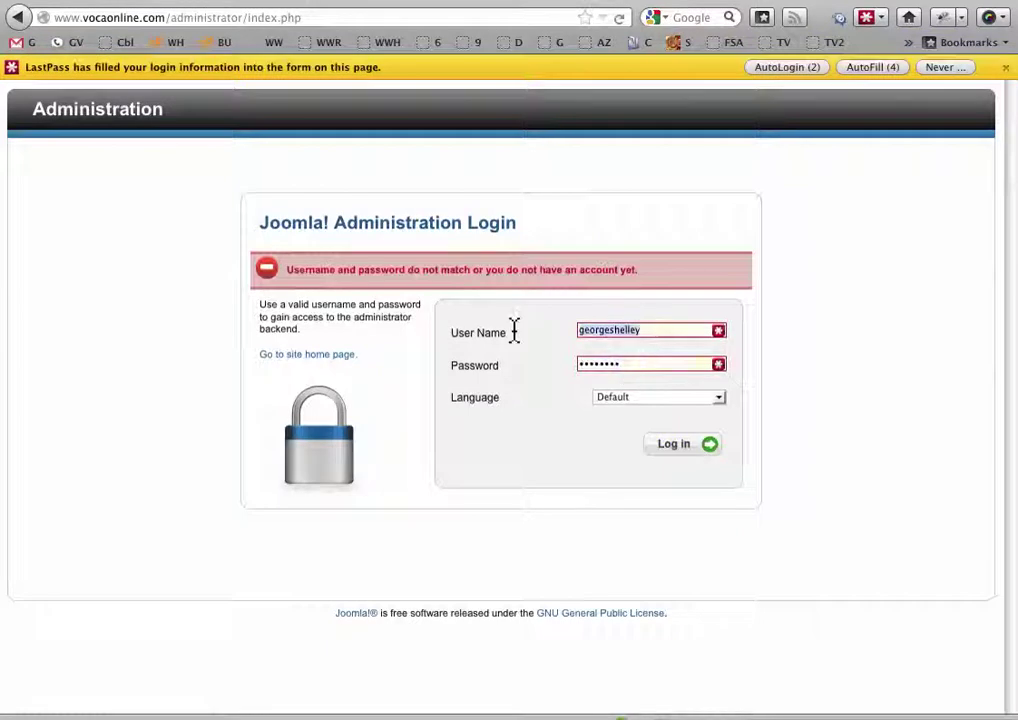
text(admin)
key(Tab)
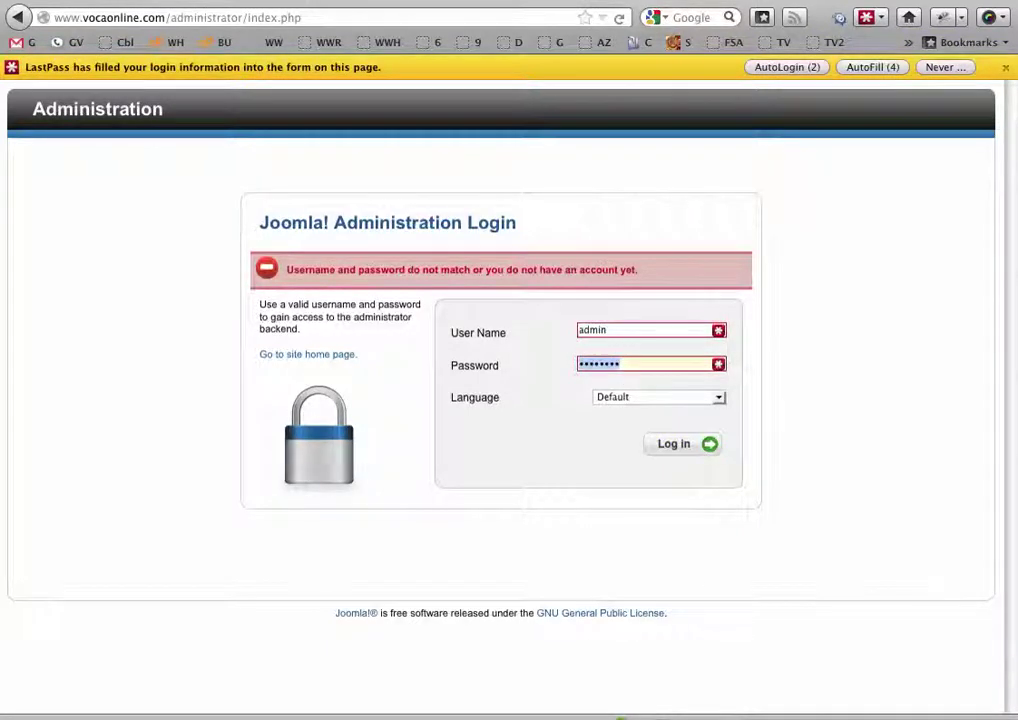
text(a)
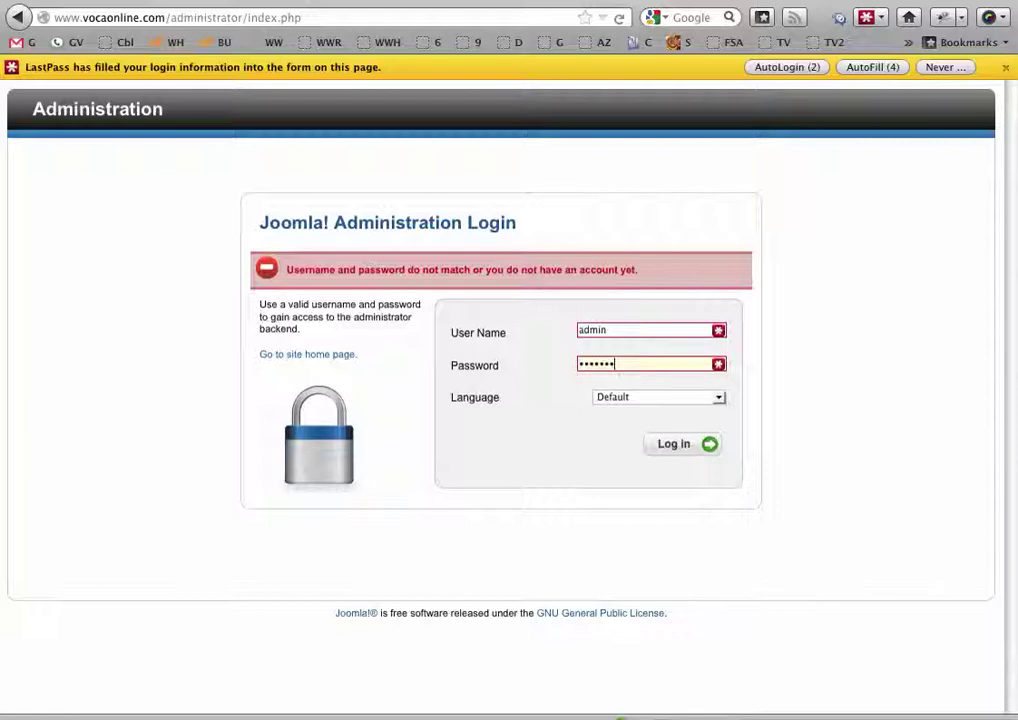
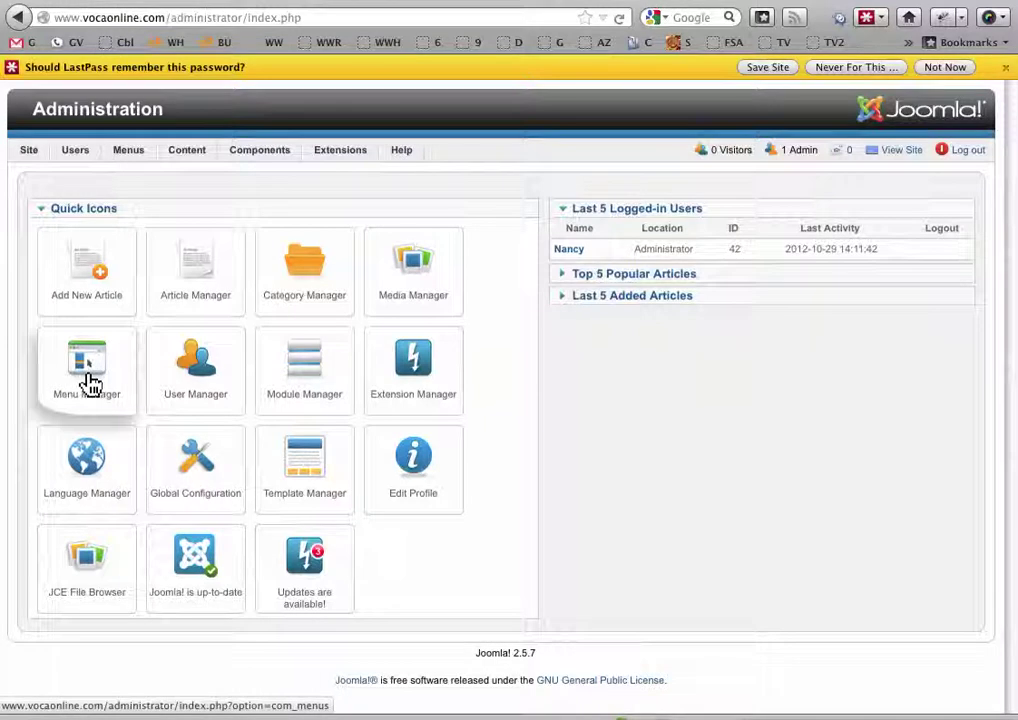
Open the Main Menu's item list and set Display # to All so every item shows on one page
mouse_move(130, 157)
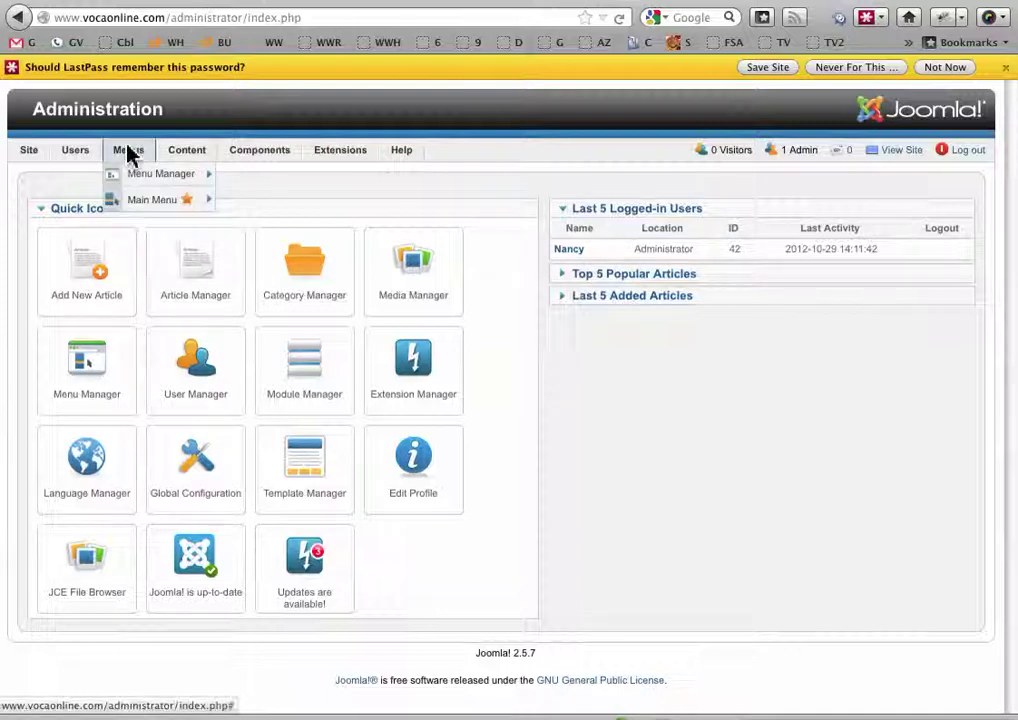
mouse_move(133, 199)
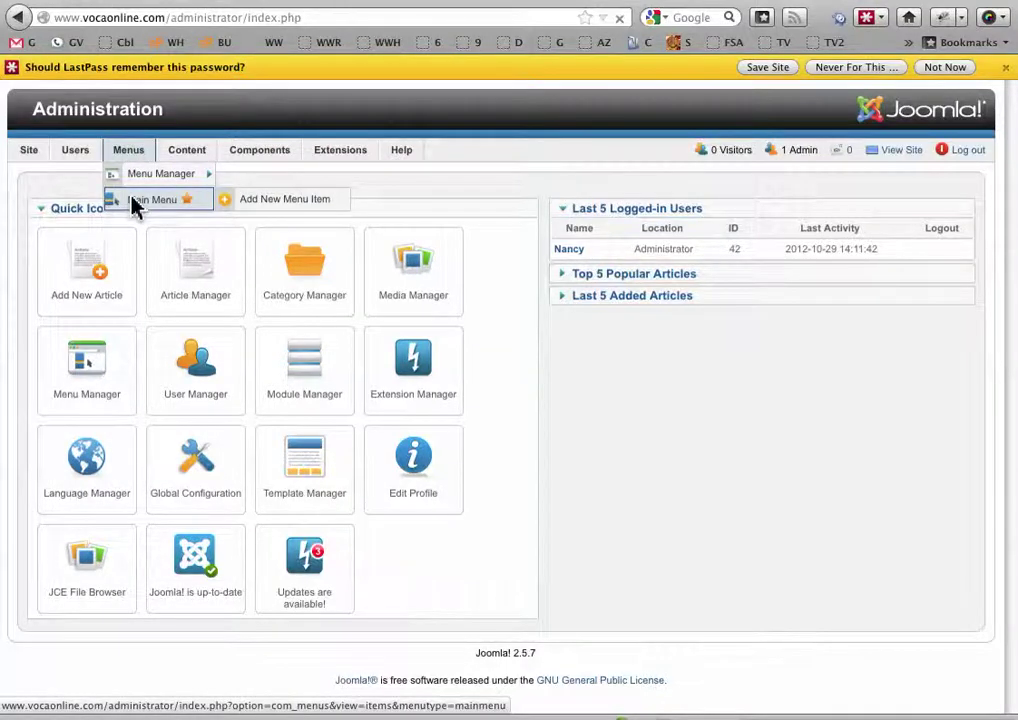
click(133, 199)
drag(1011, 159, 993, 357)
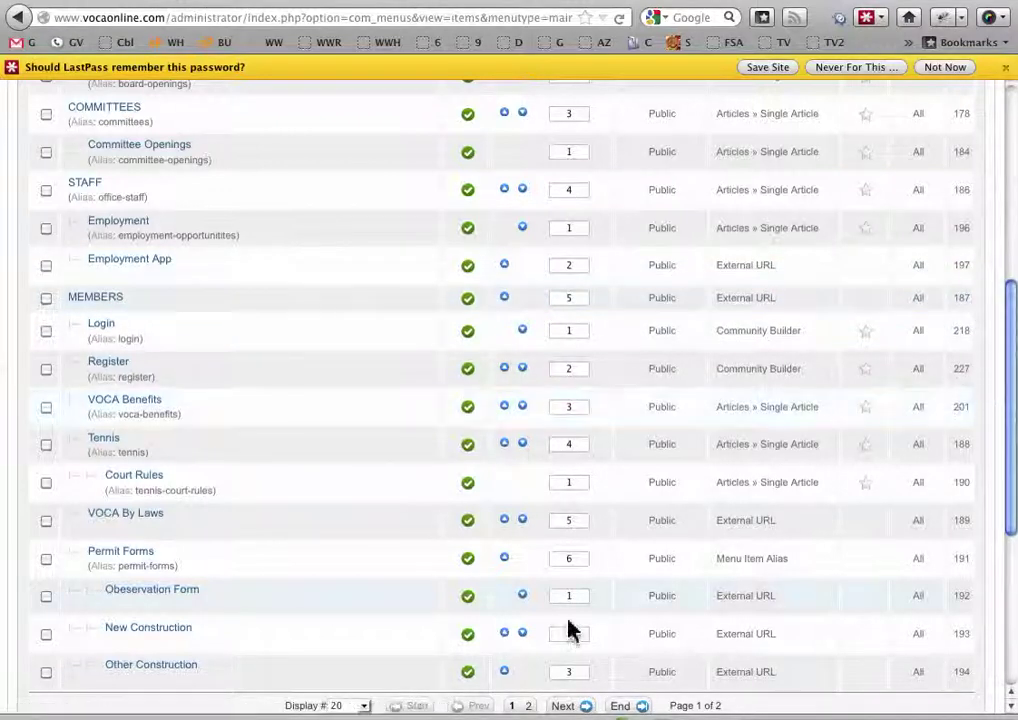
click(368, 701)
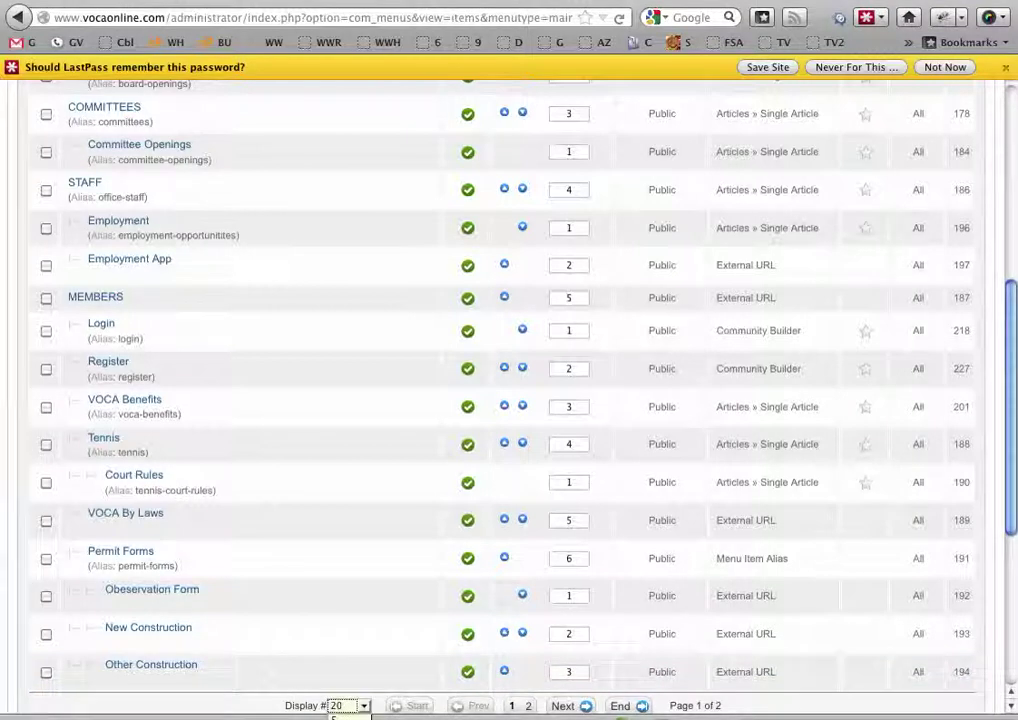
click(336, 714)
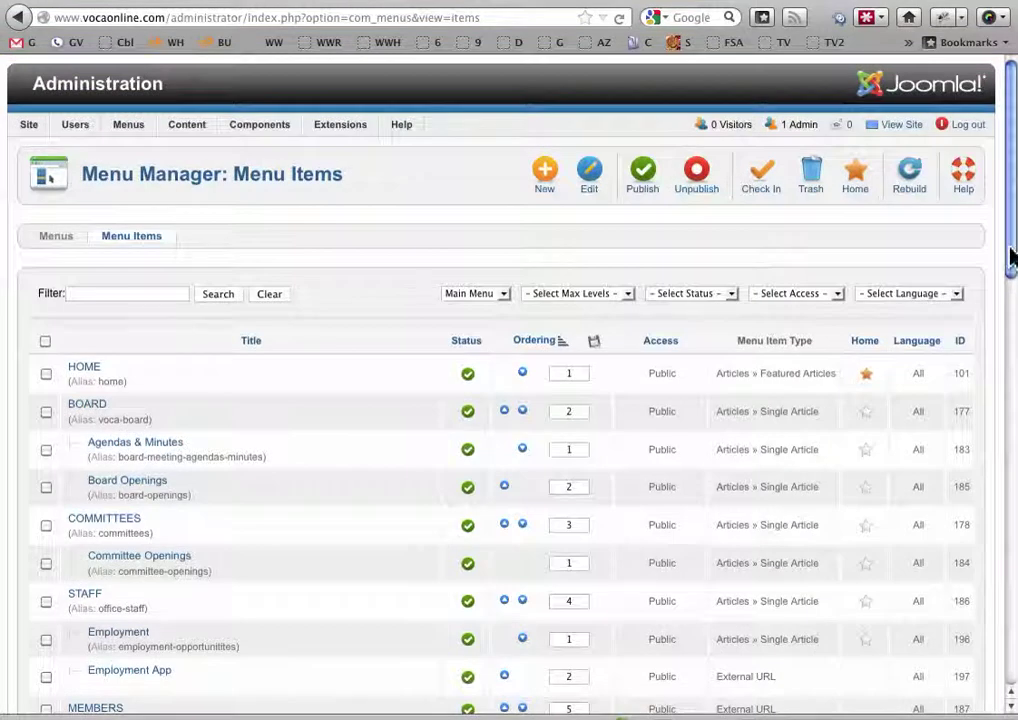
drag(1010, 258, 990, 313)
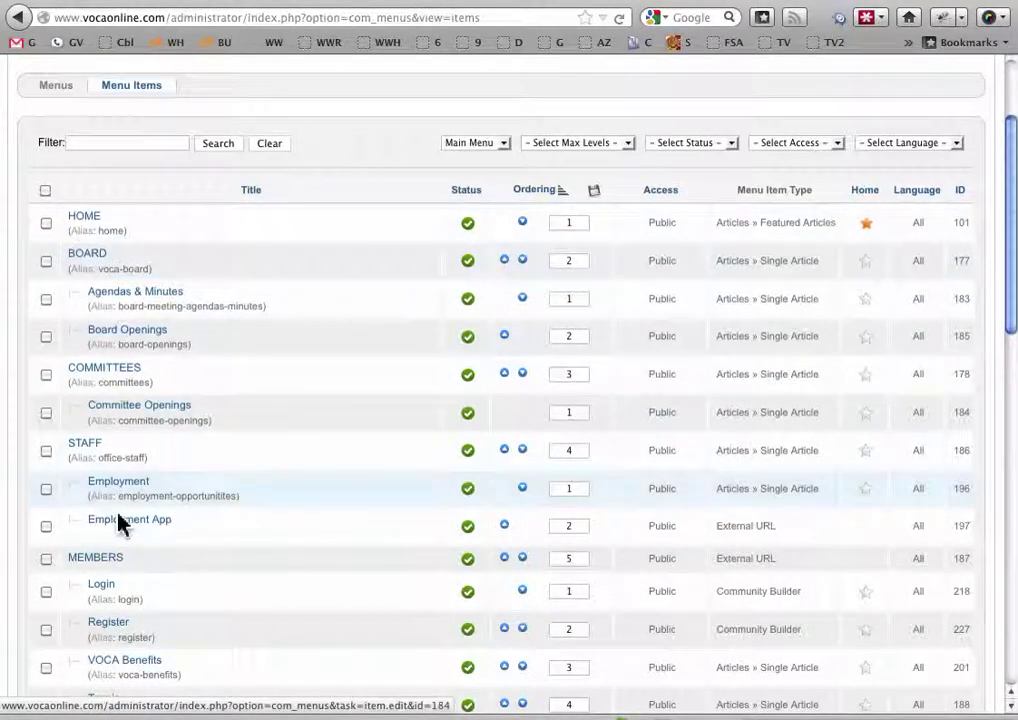
Set the COMMITTEES menu item's Ordering to follow HOME and save it
click(106, 370)
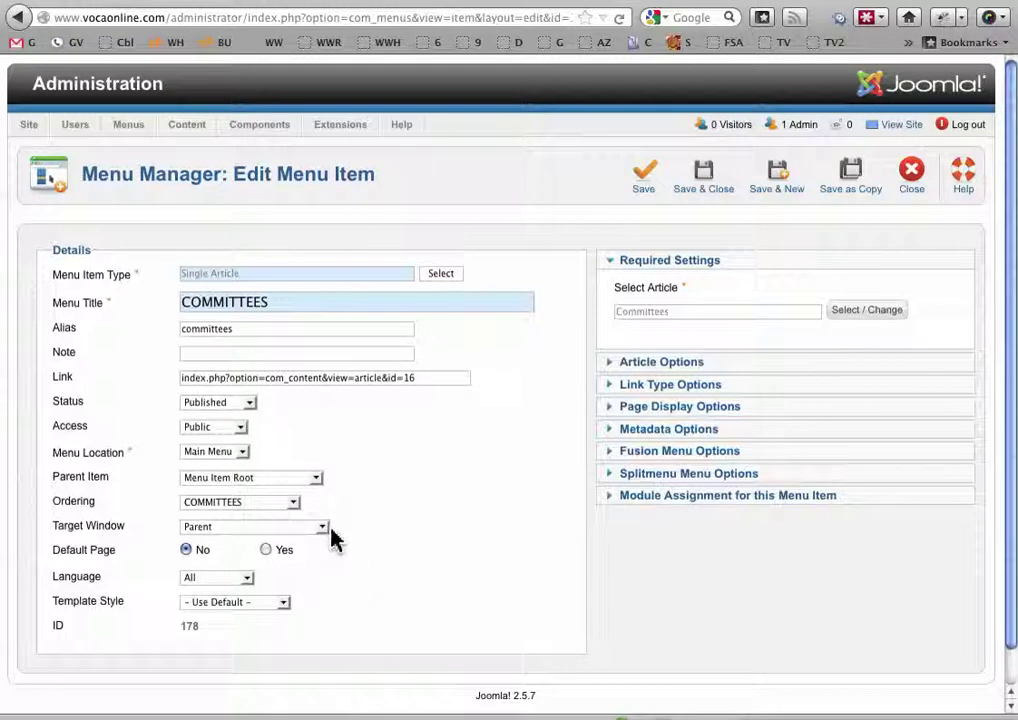
click(294, 503)
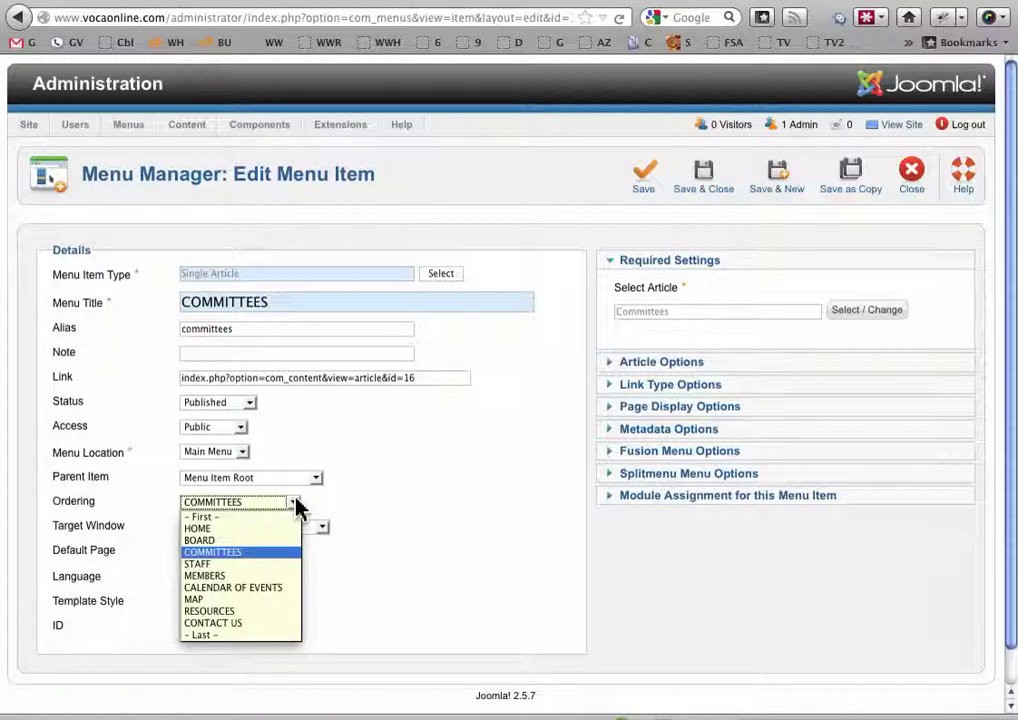
click(252, 530)
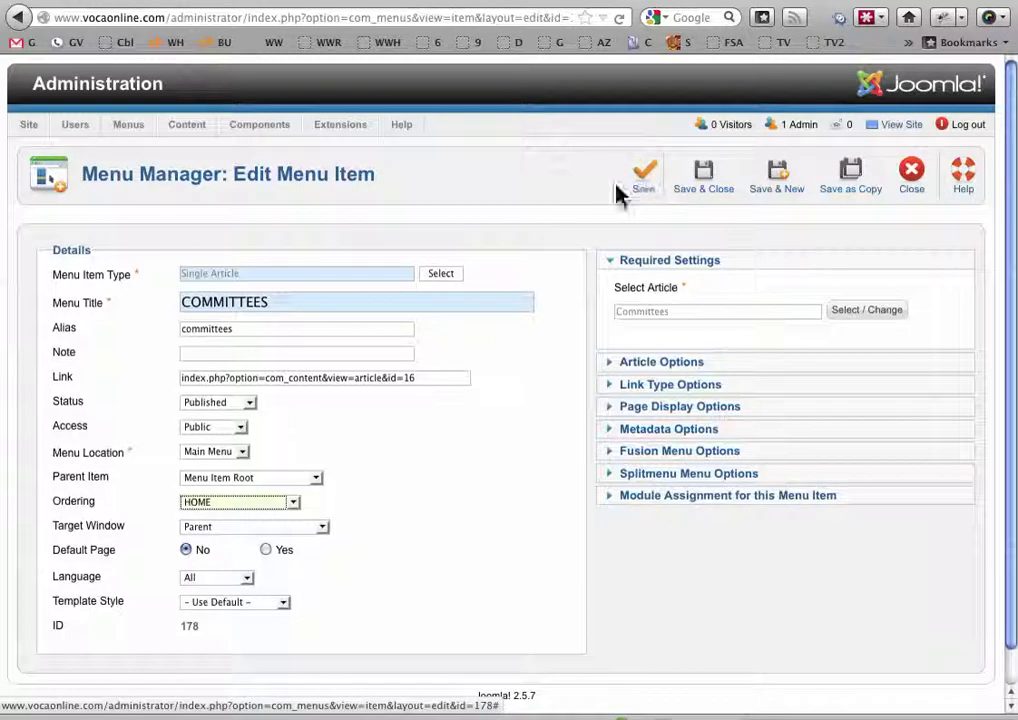
click(707, 196)
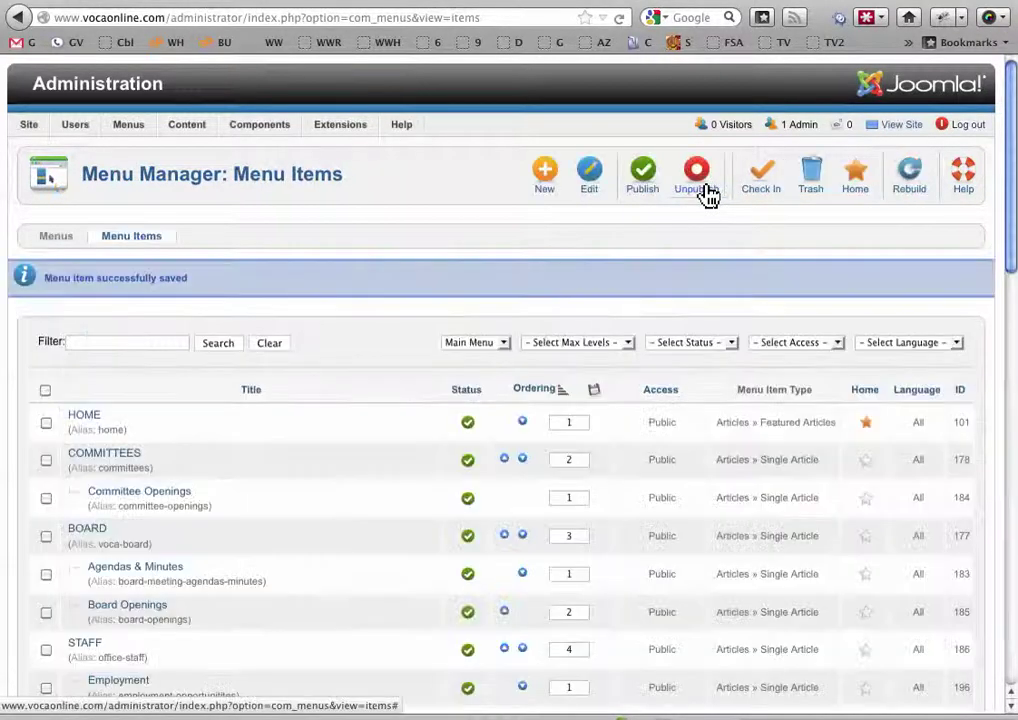
Set COMMITTEES' Ordering back to follow BOARD, save it, and check the live site
click(103, 458)
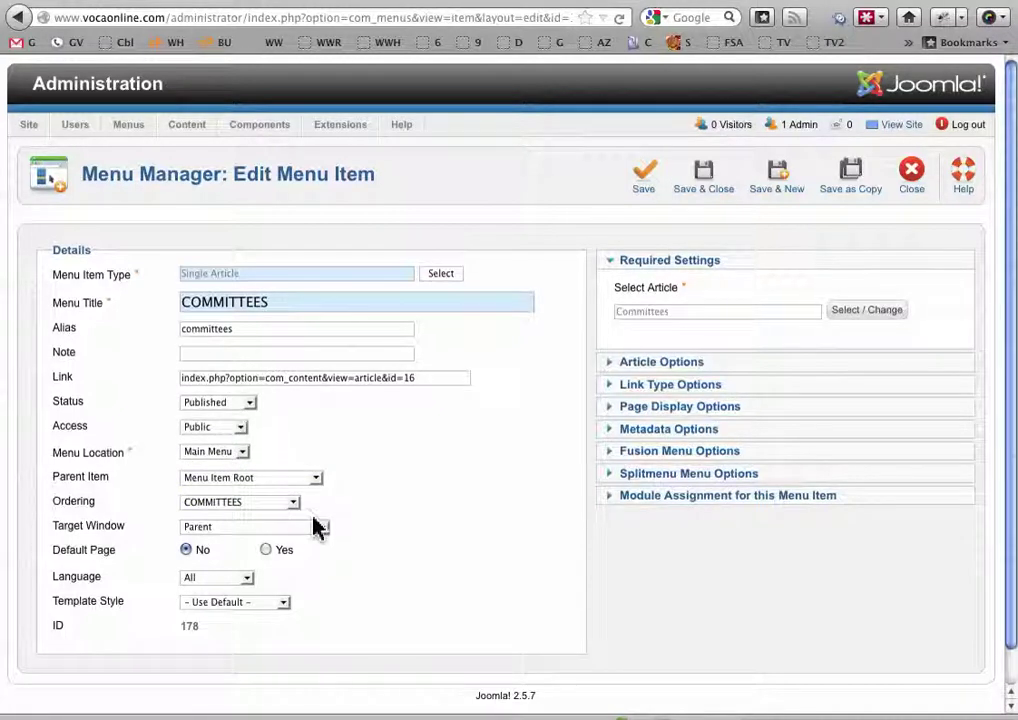
click(293, 503)
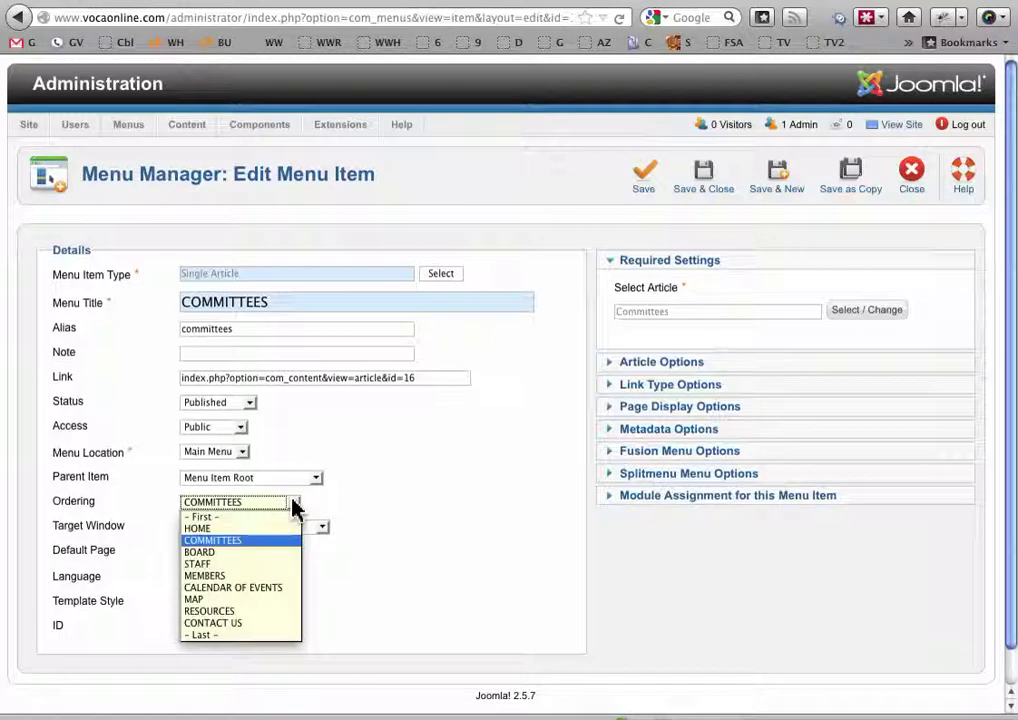
click(222, 560)
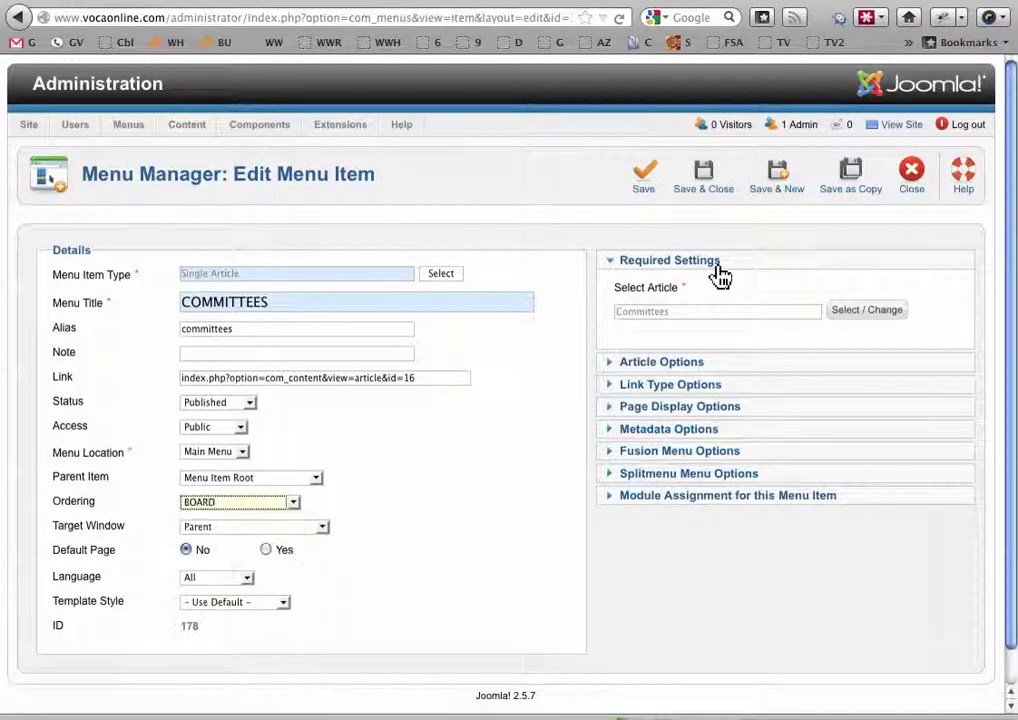
click(700, 178)
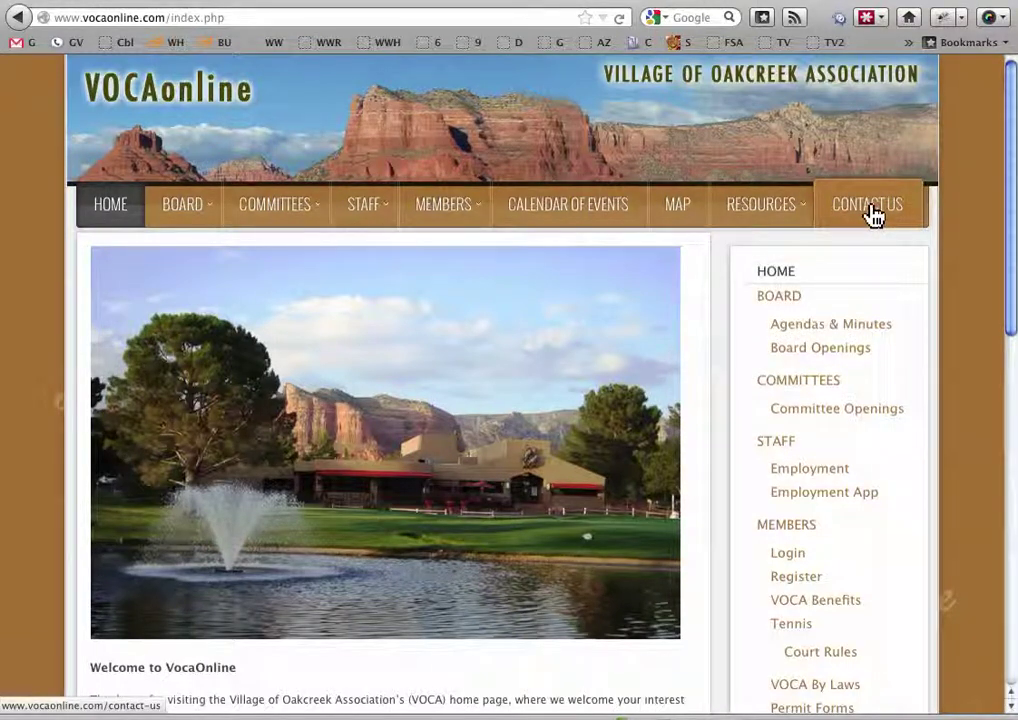
click(236, 1)
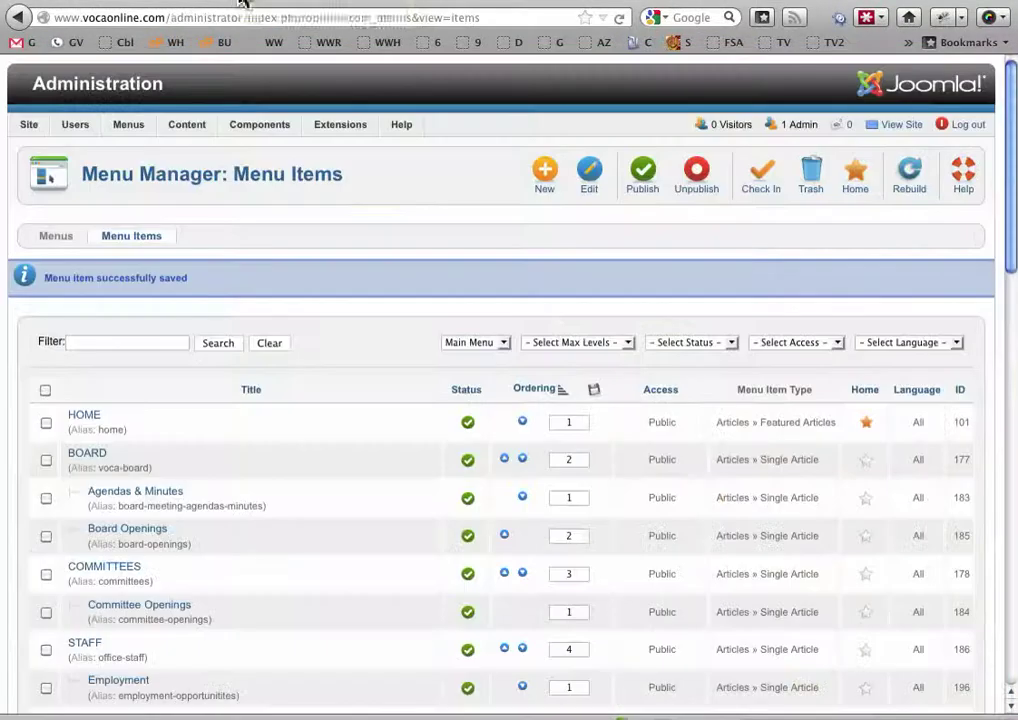
Go to the Control Panel and open the Article Manager's list of articles
mouse_move(185, 133)
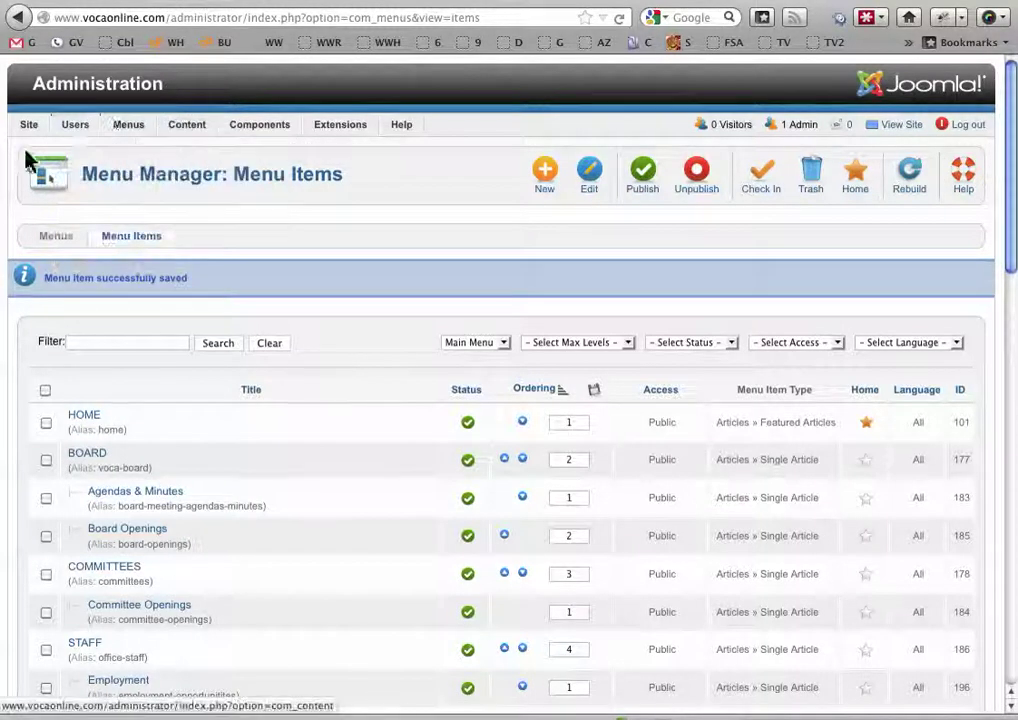
mouse_move(31, 130)
click(42, 152)
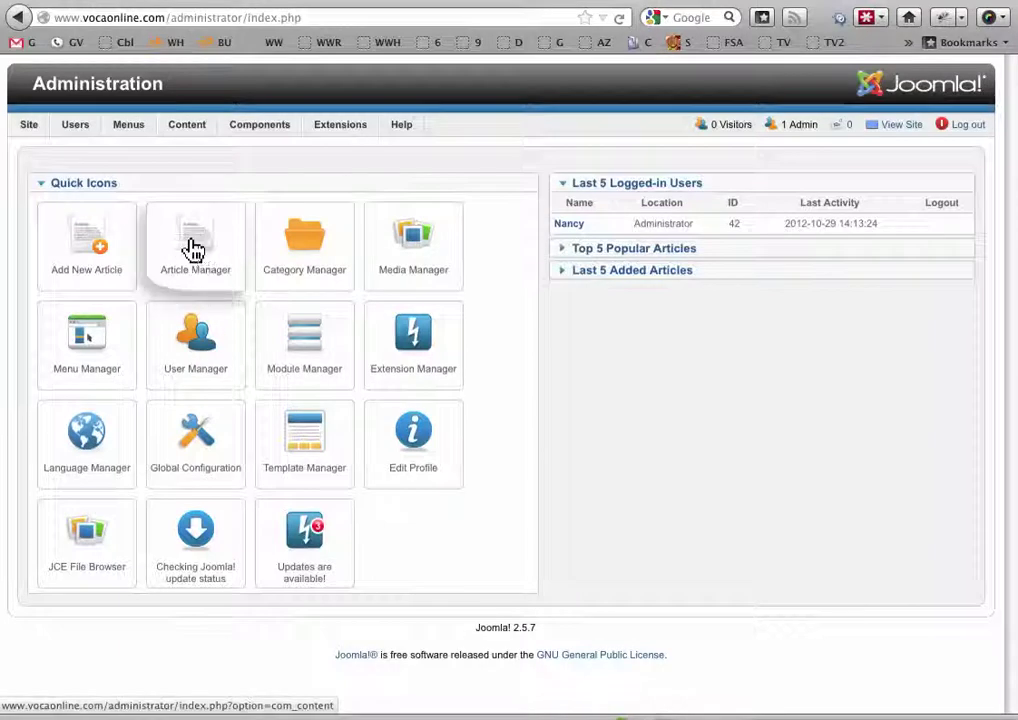
click(193, 249)
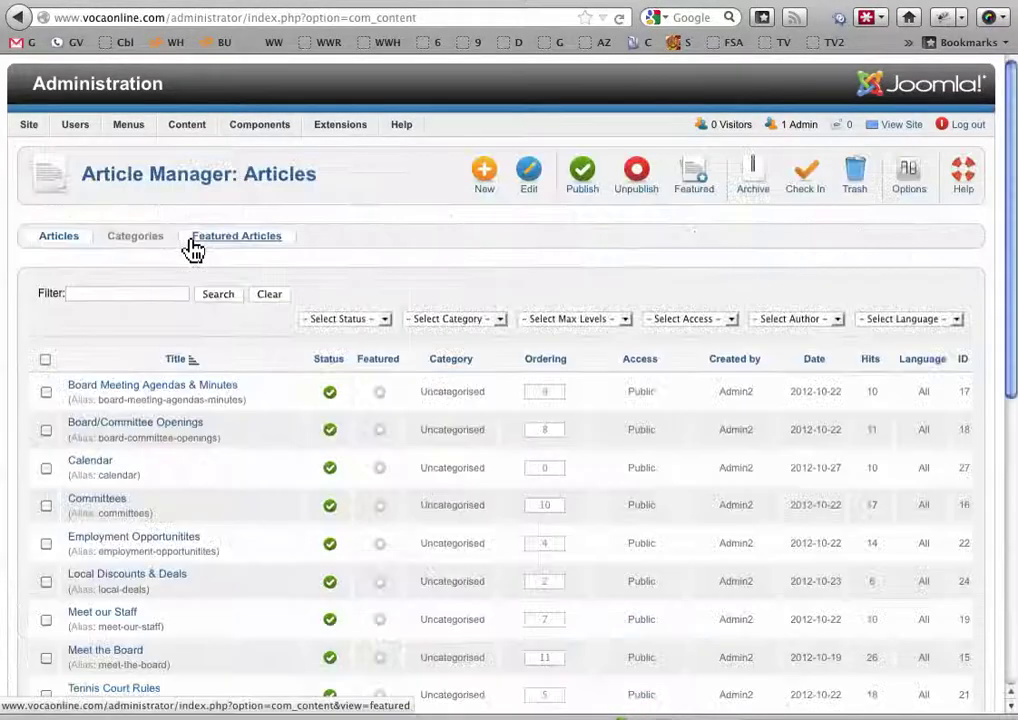
drag(1008, 312, 1000, 433)
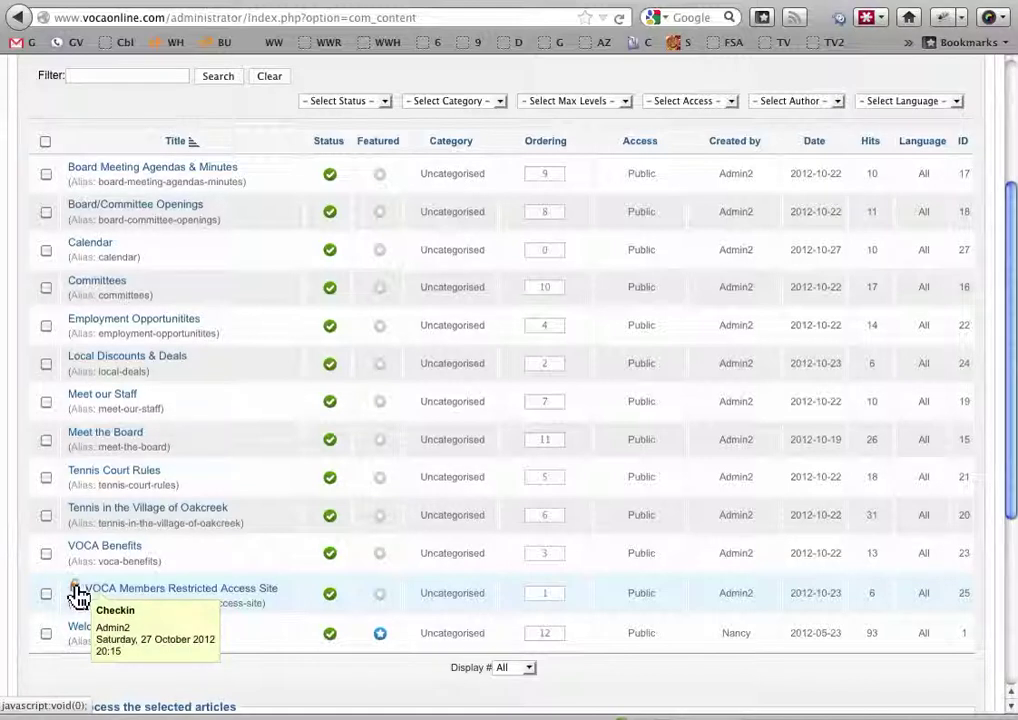
Check in the locked VOCA Members Restricted Access Site article
click(77, 593)
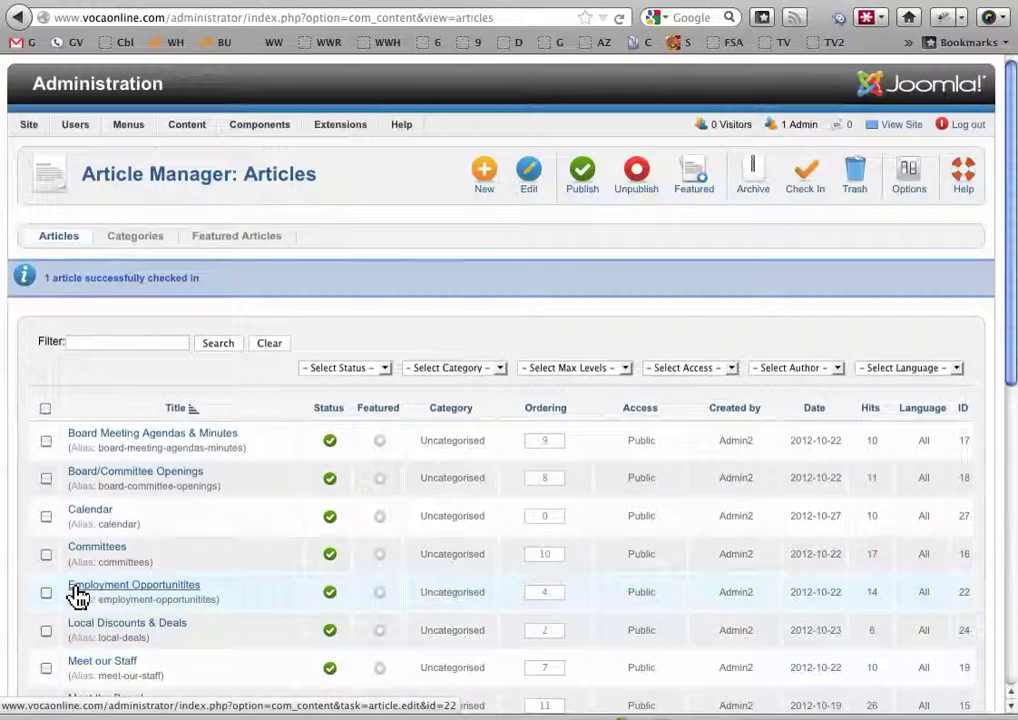
drag(1011, 311, 997, 510)
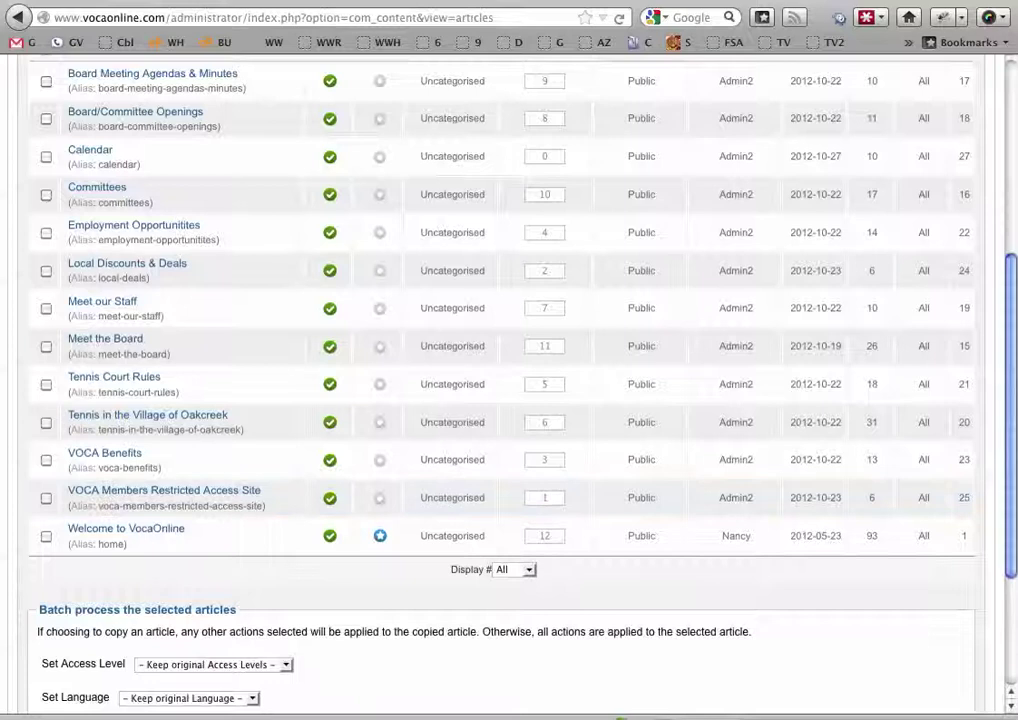
drag(1011, 370, 1011, 338)
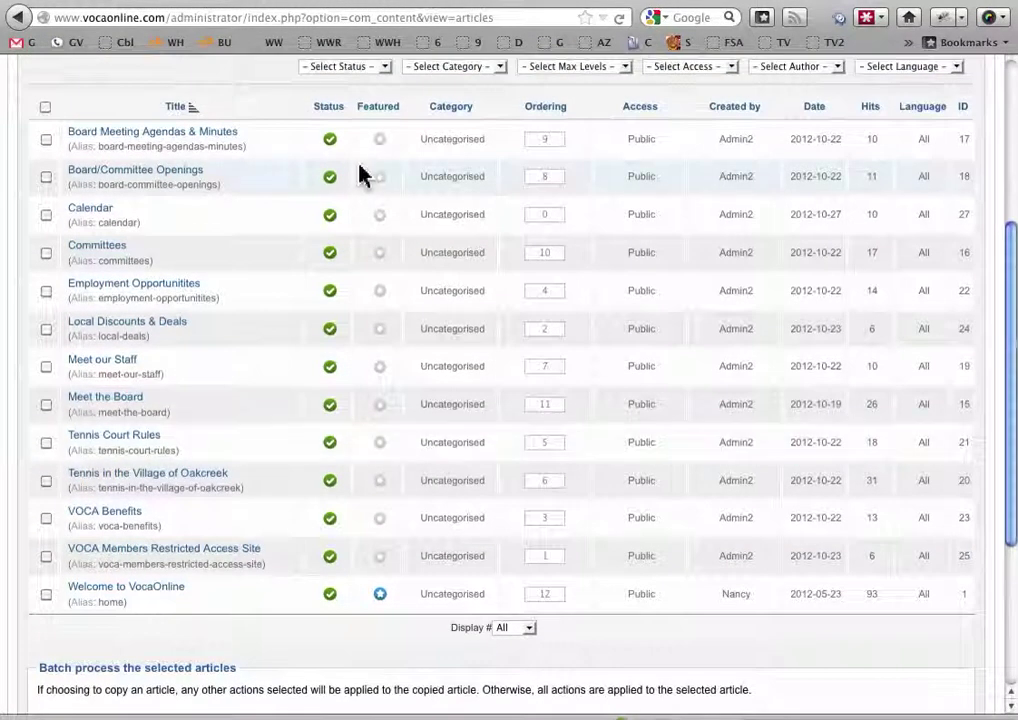
Open the Welcome to VocaOnline article and enlarge its editing area
click(117, 597)
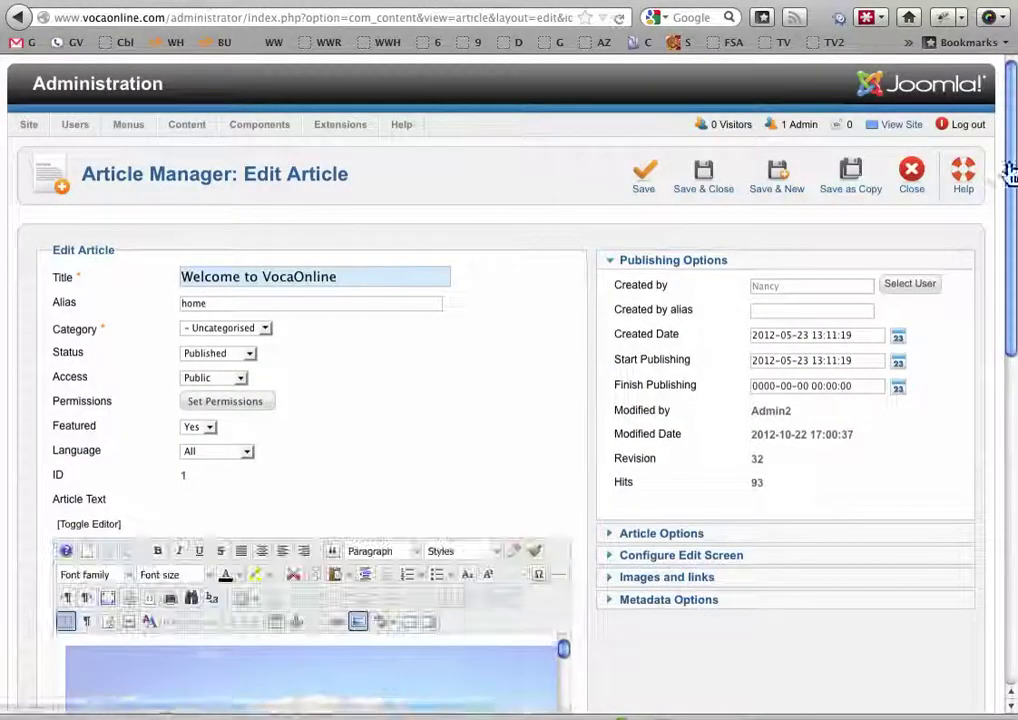
drag(1003, 168, 1003, 292)
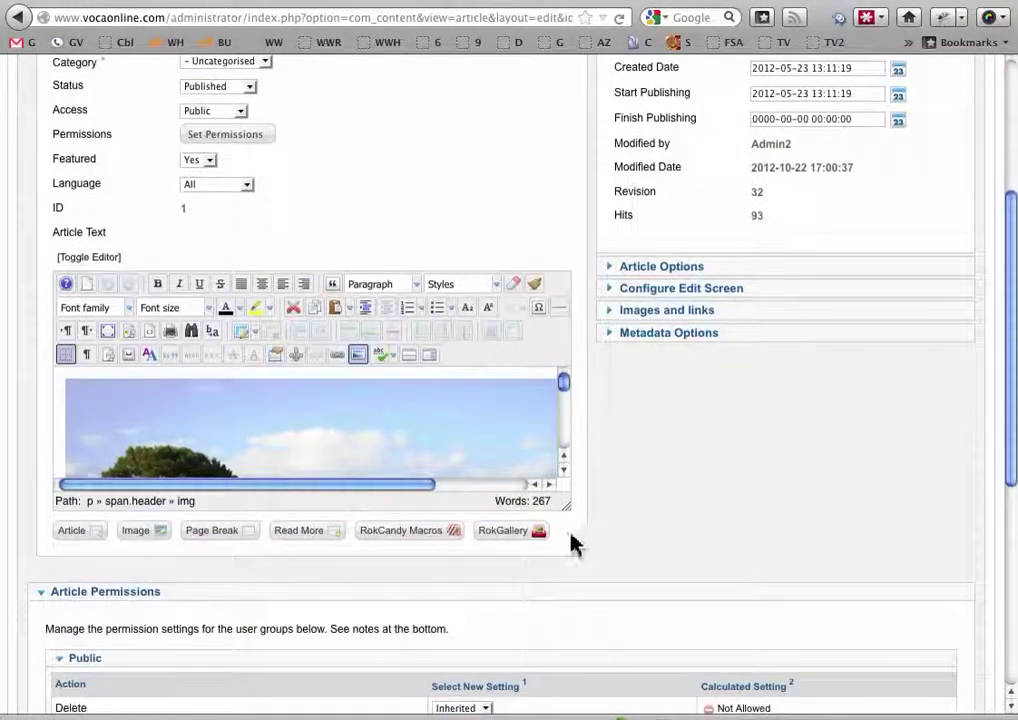
drag(566, 499, 949, 666)
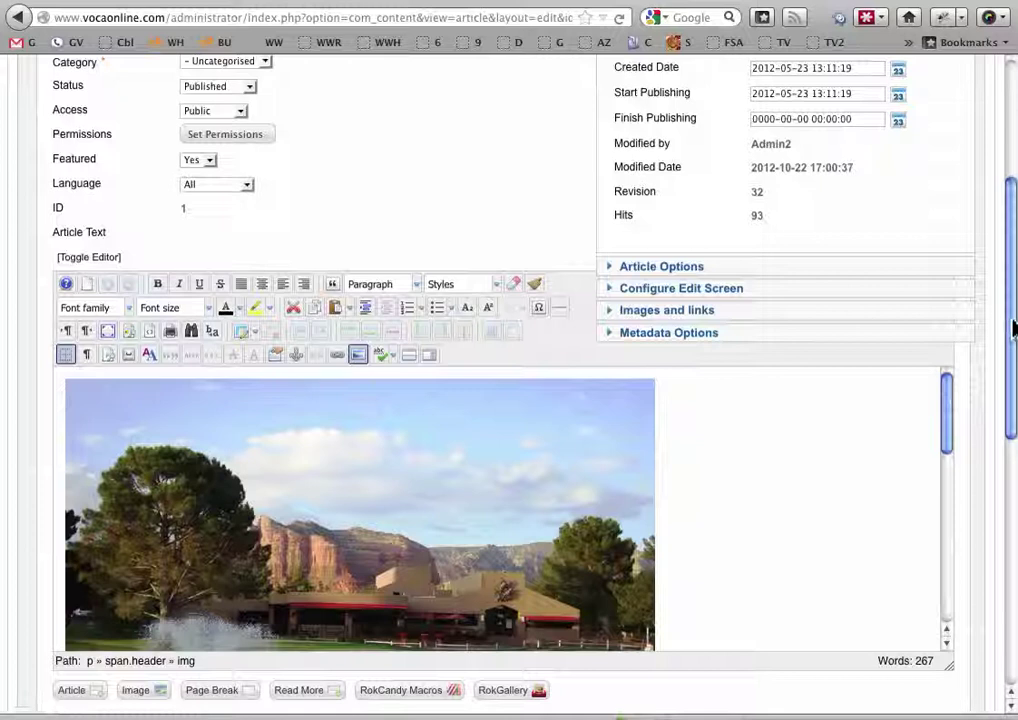
scroll(1012, 328, down, 5)
drag(950, 400, 946, 653)
drag(943, 382, 943, 345)
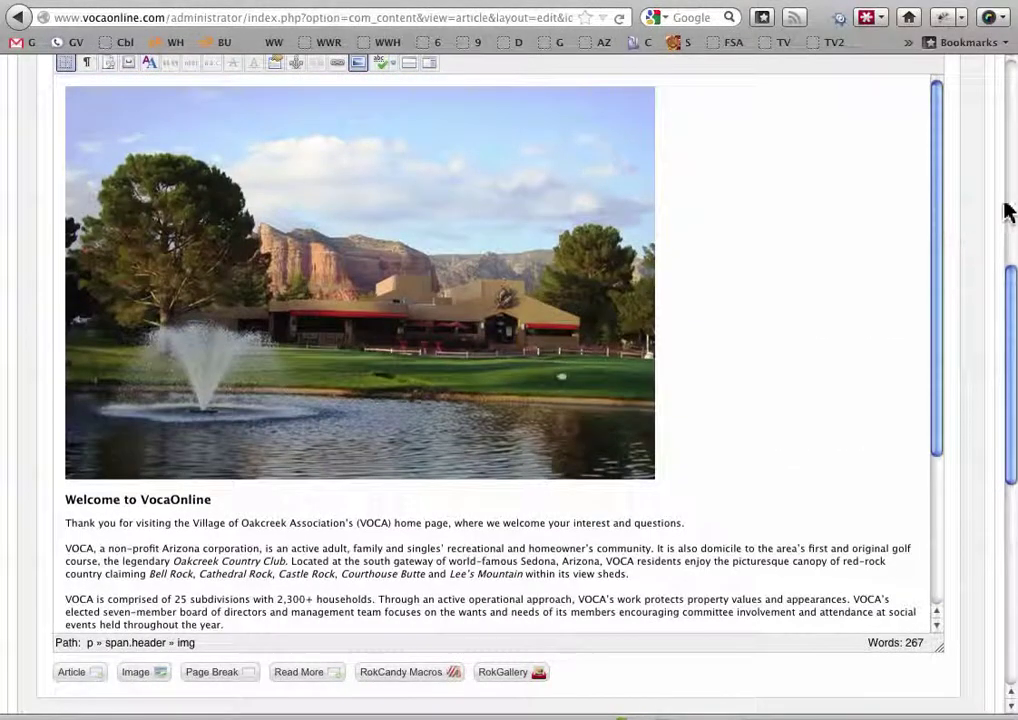
Compare with the live home page, then return to the article editor
click(86, 3)
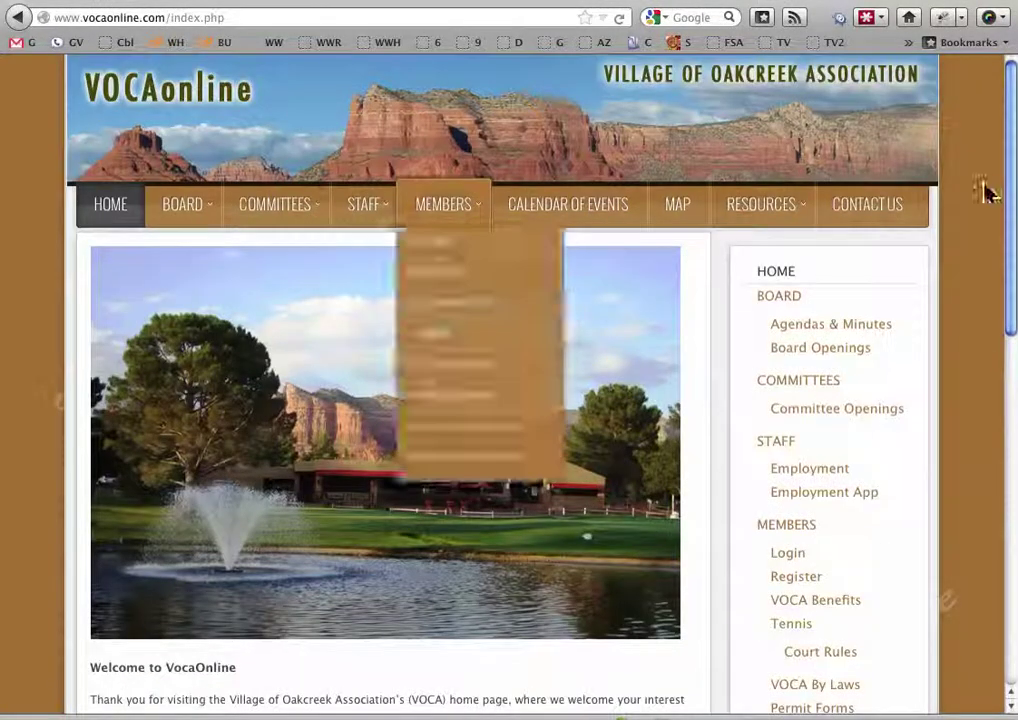
drag(1009, 191, 950, 209)
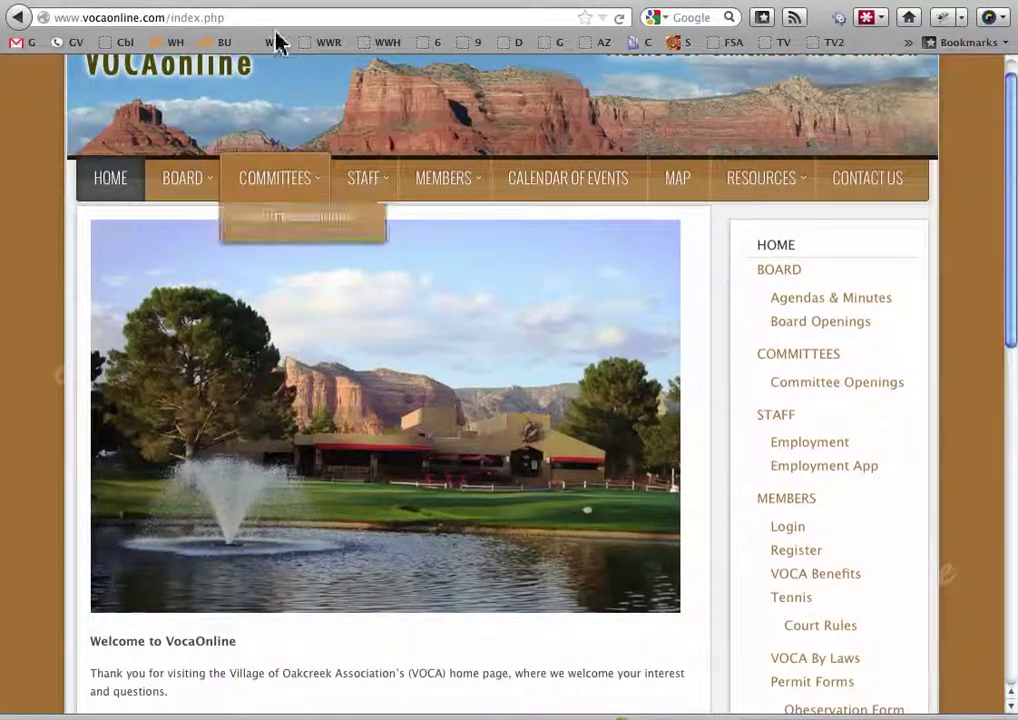
click(240, 5)
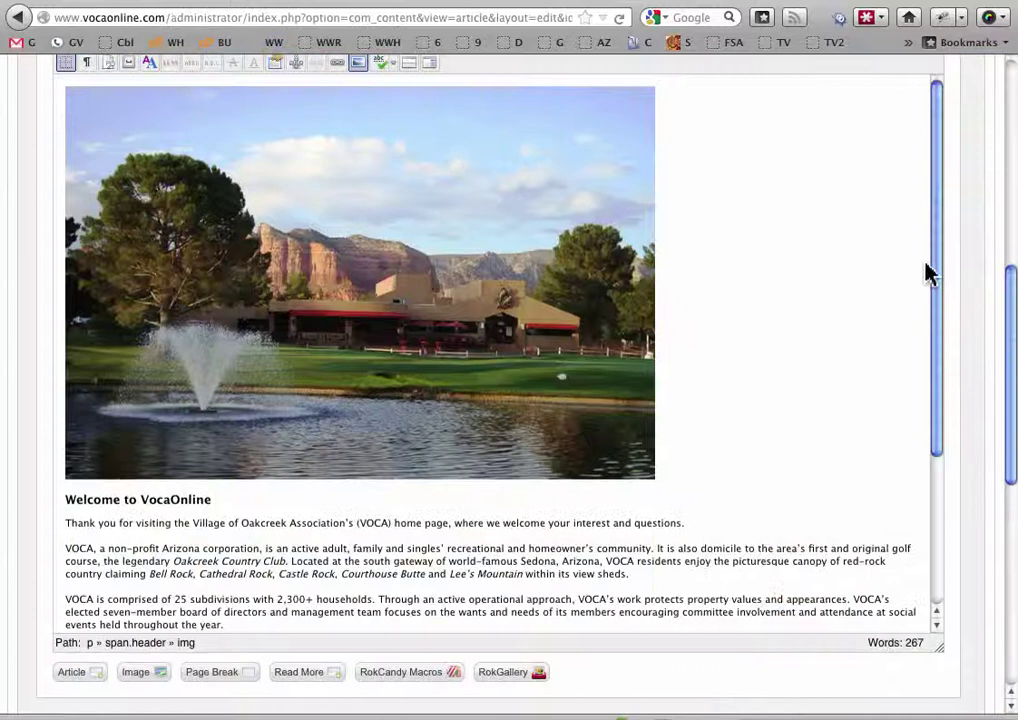
drag(936, 277, 913, 222)
Toggle to the article's HTML source and back, then select the header image
drag(1008, 350, 1011, 270)
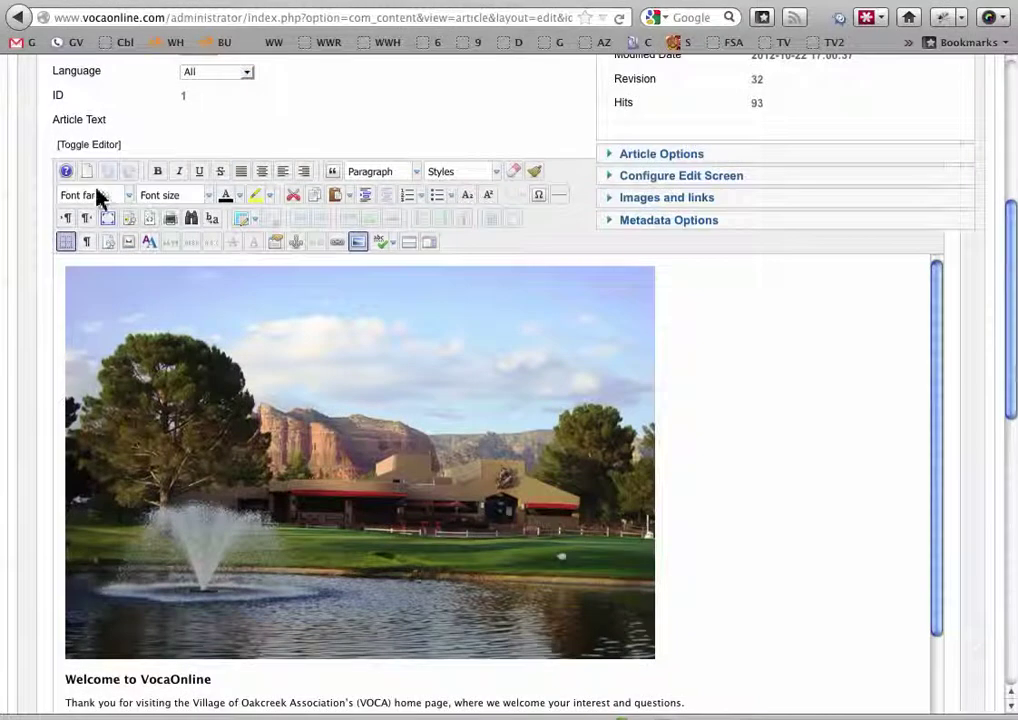
click(80, 147)
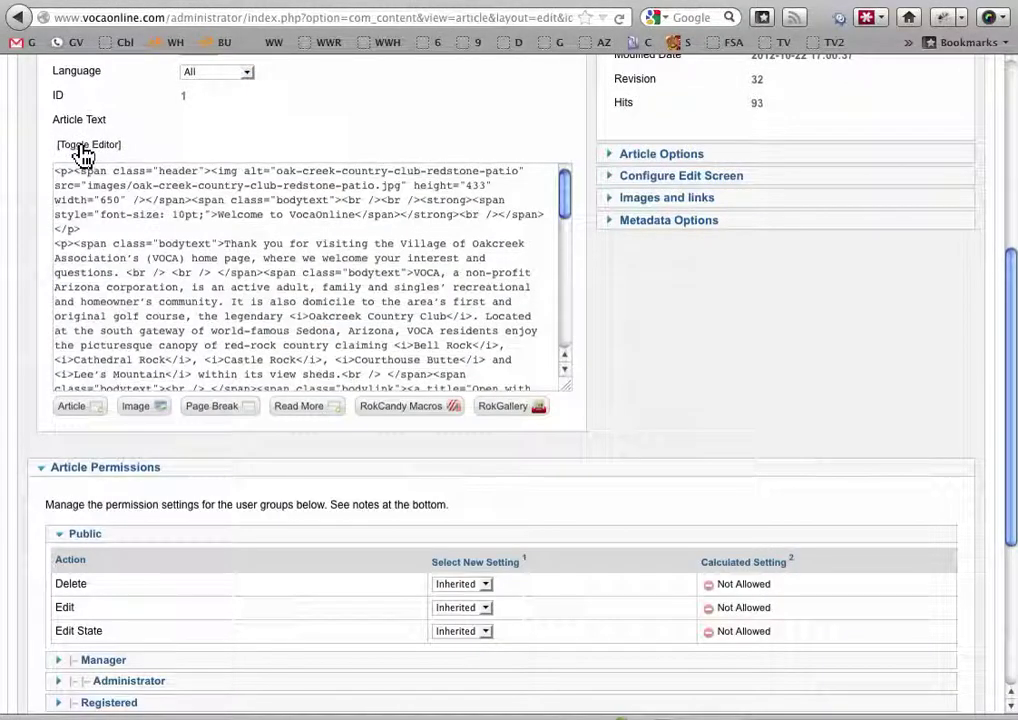
click(82, 148)
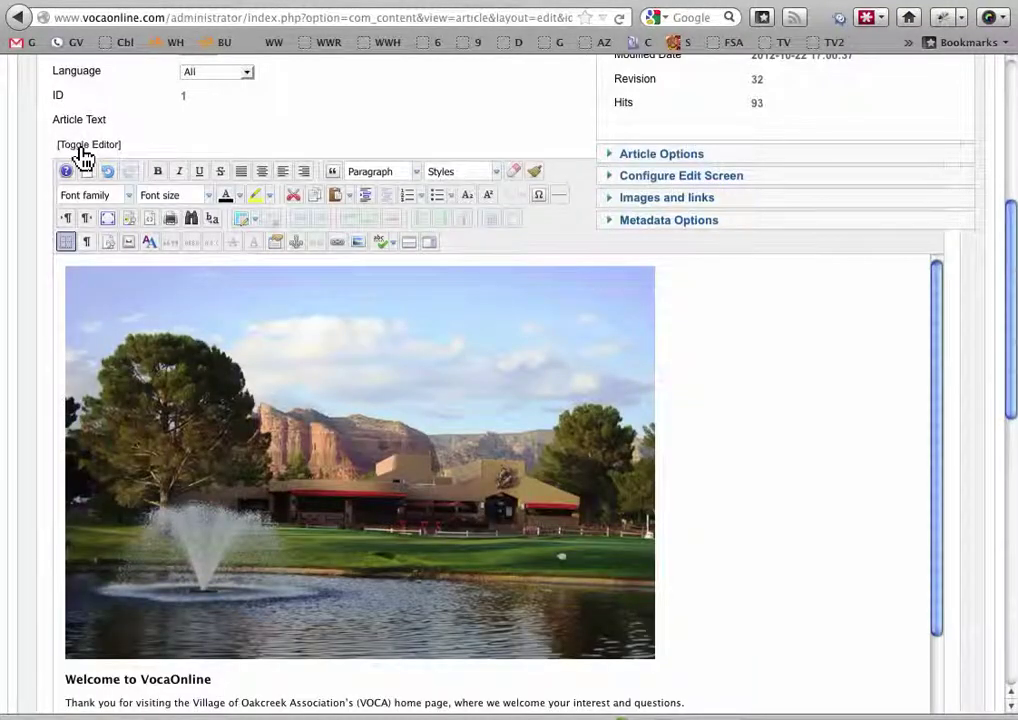
click(579, 409)
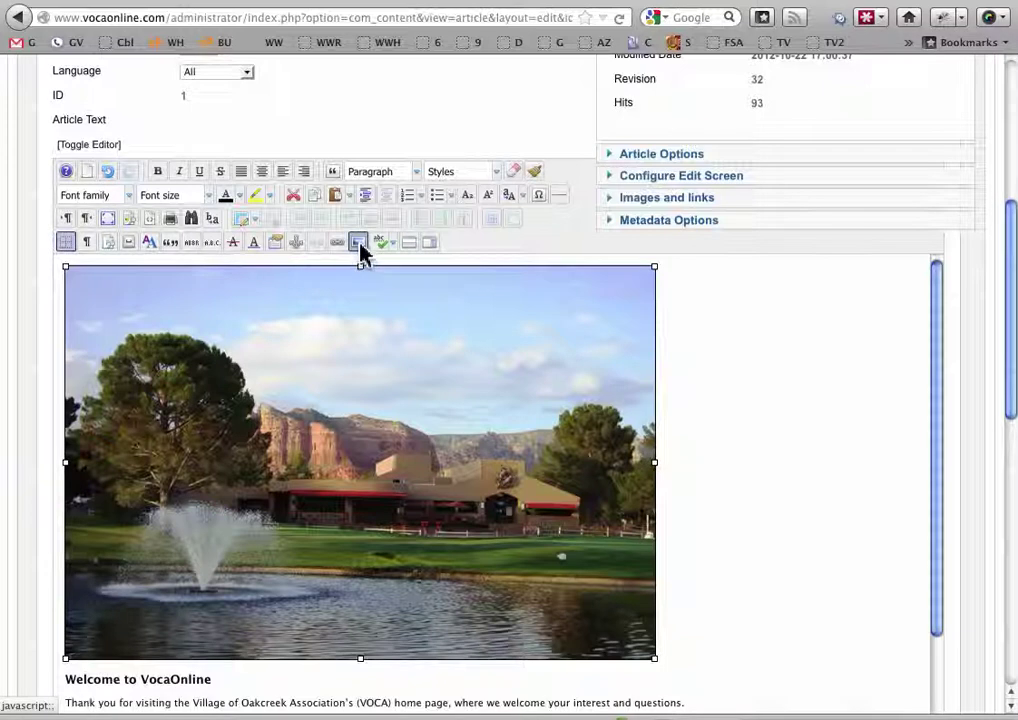
Swap the header image for Restaurant.jpg in the Insert/Edit Image dialog and update it
click(359, 243)
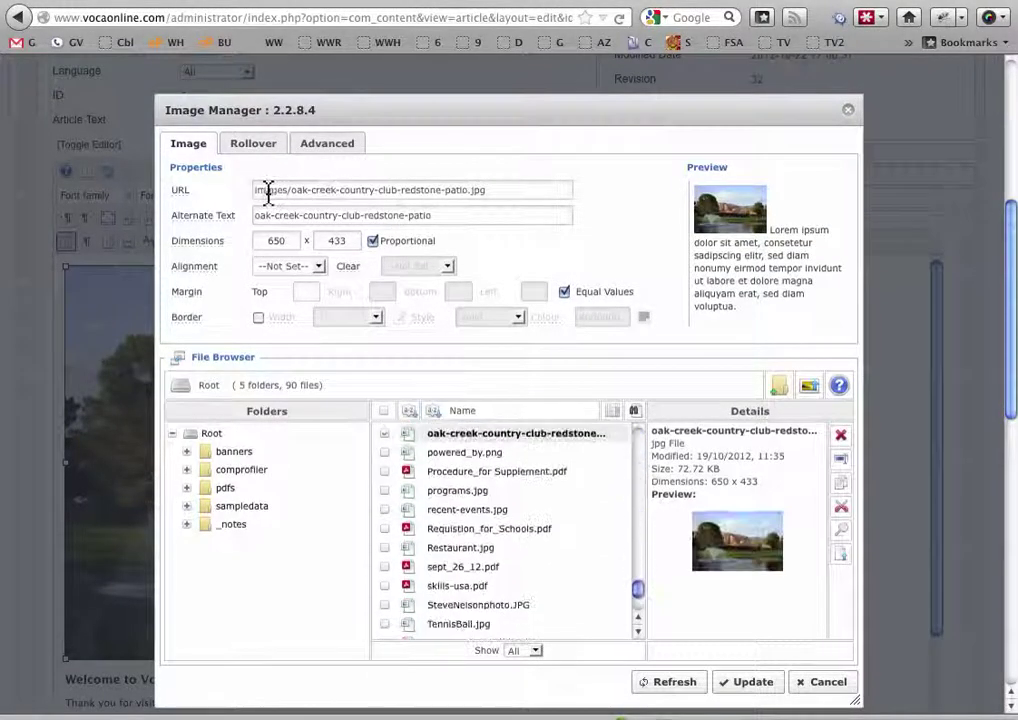
triple_click(483, 216)
click(341, 216)
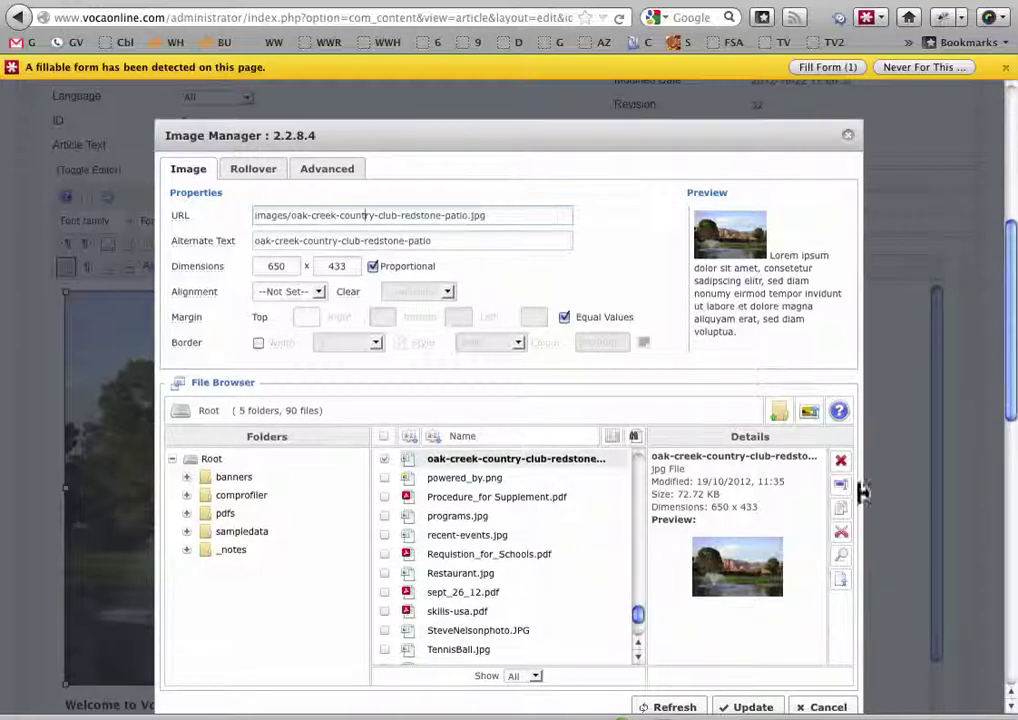
scroll(1012, 378, down, 1)
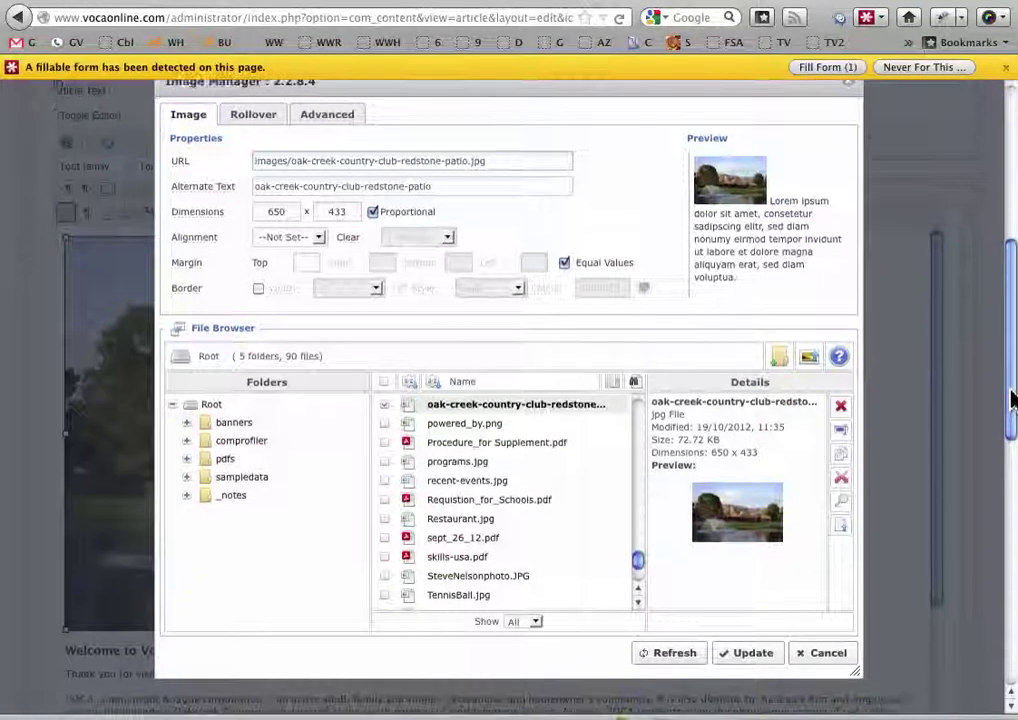
click(416, 528)
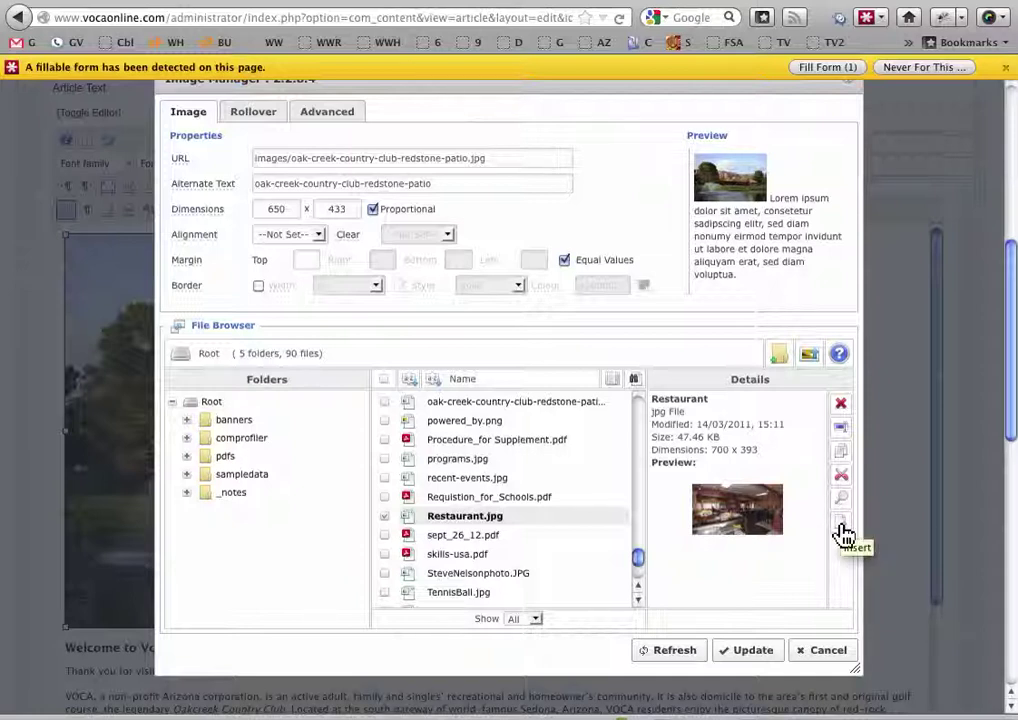
click(842, 530)
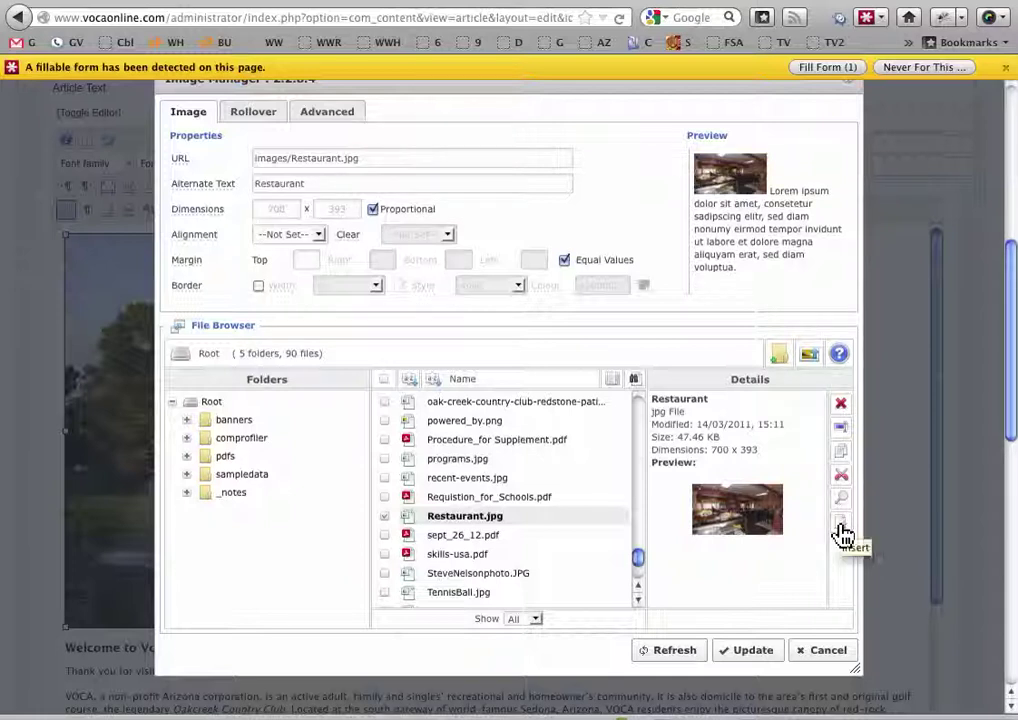
double_click(320, 162)
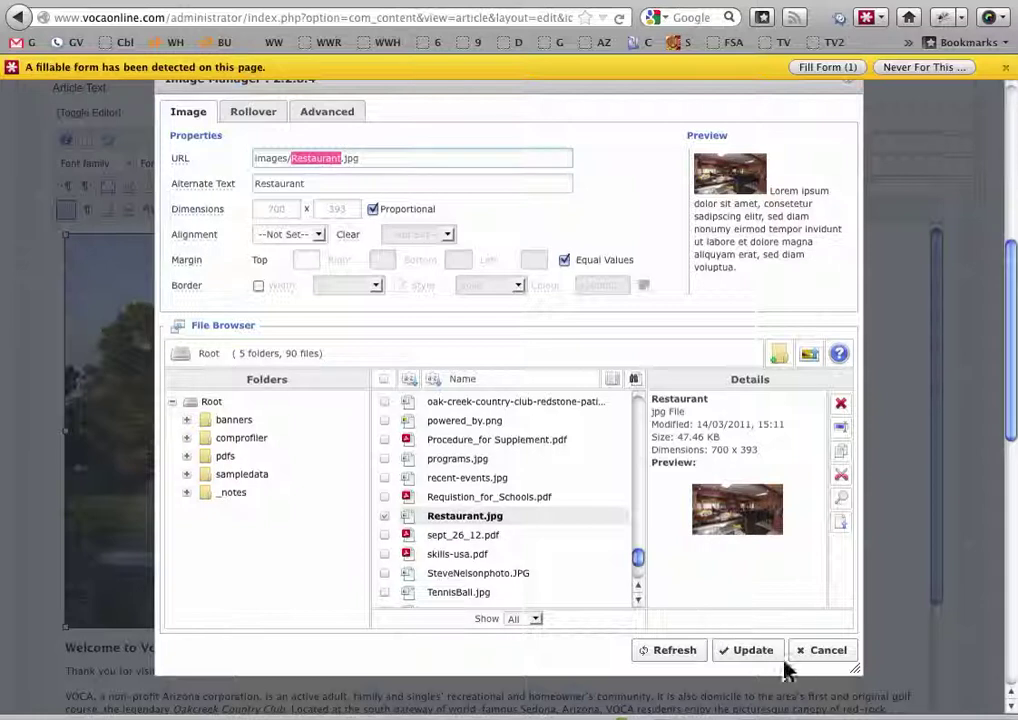
click(752, 651)
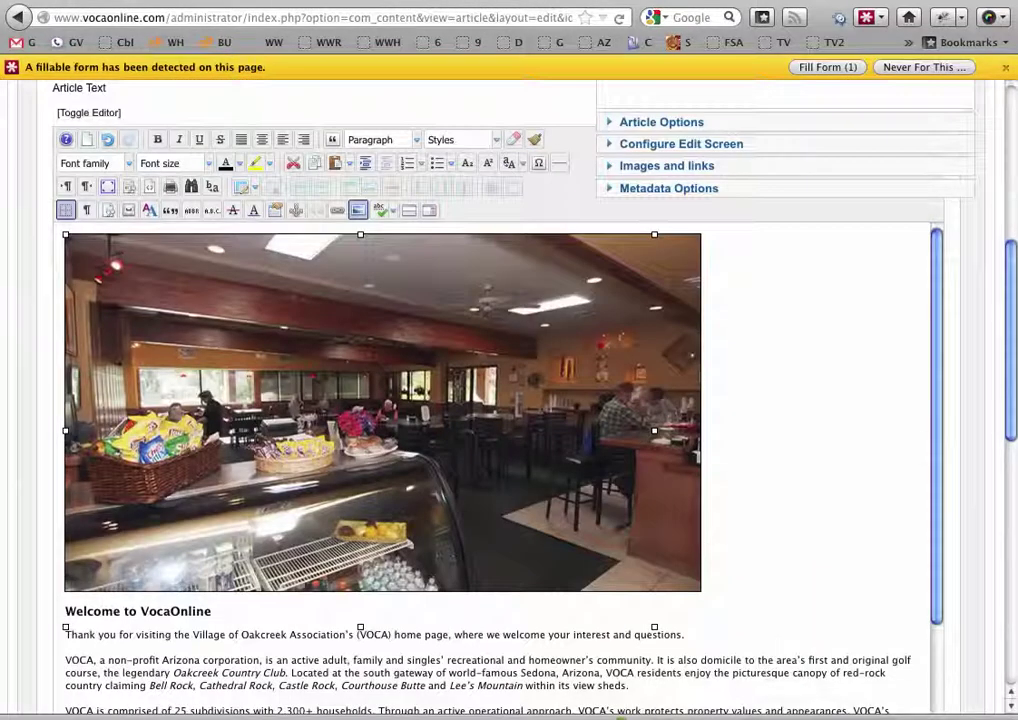
Save the article and reload the live home page to see the cafe photo
drag(1011, 289, 1007, 148)
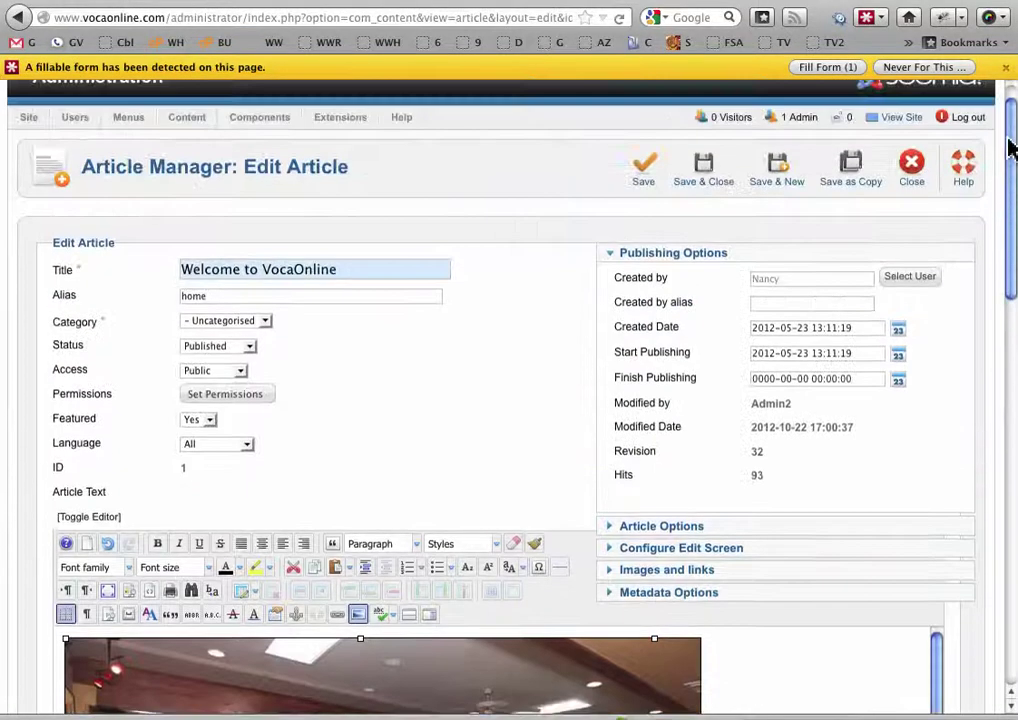
click(646, 170)
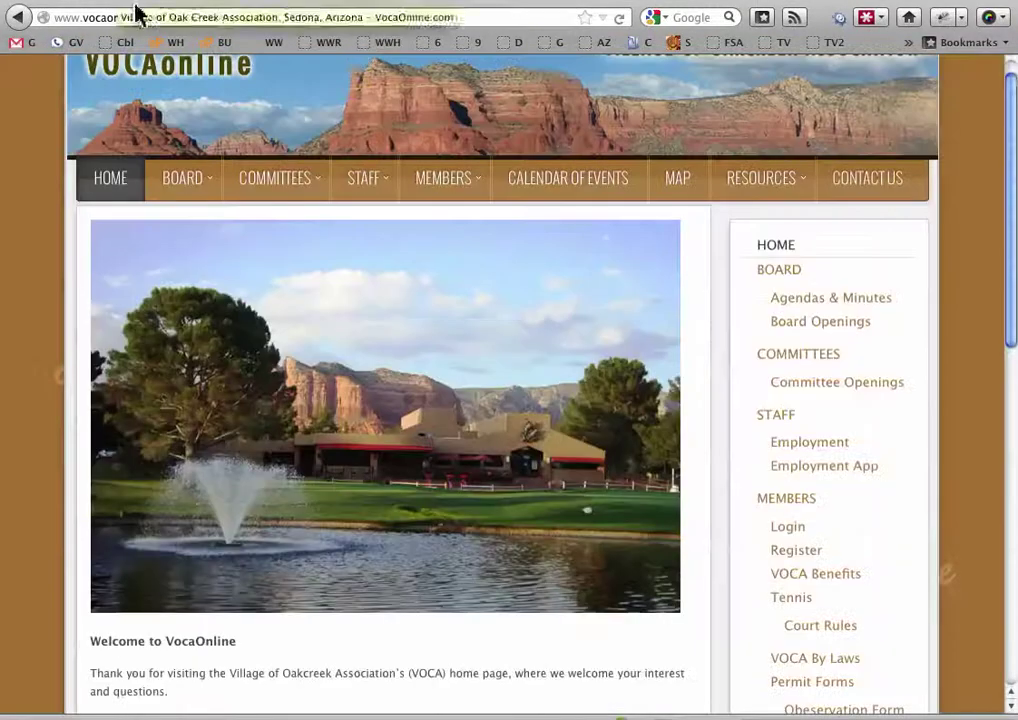
click(622, 26)
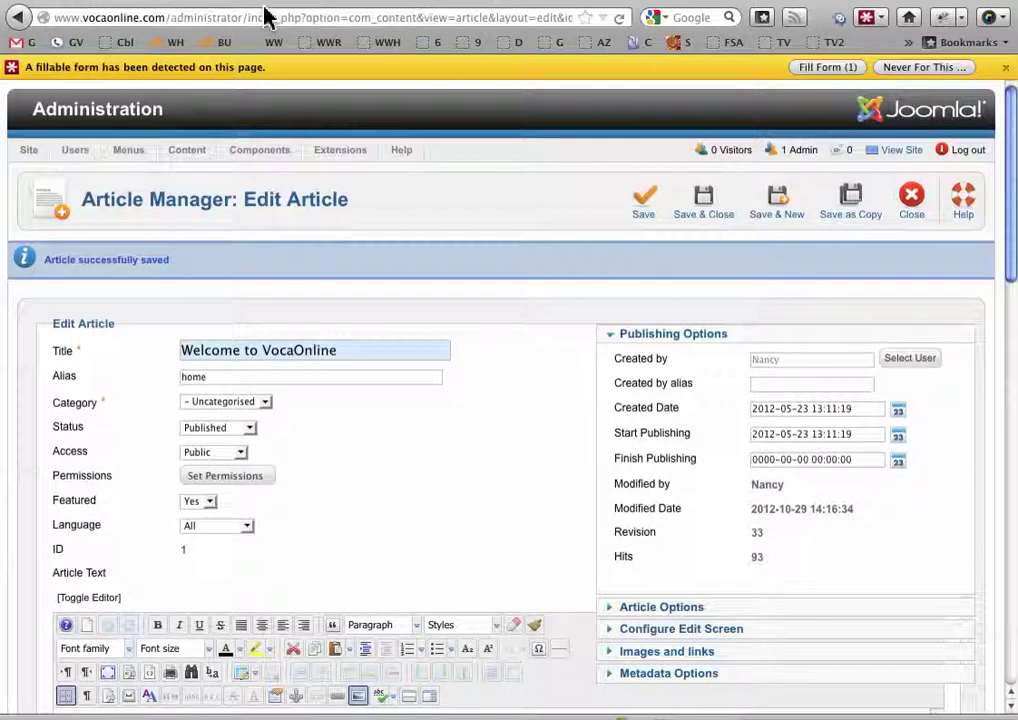
drag(1010, 275, 1002, 424)
Switch the header image back to oak-creek-country-club-redstone-patio.jpg and update it
click(432, 416)
click(357, 289)
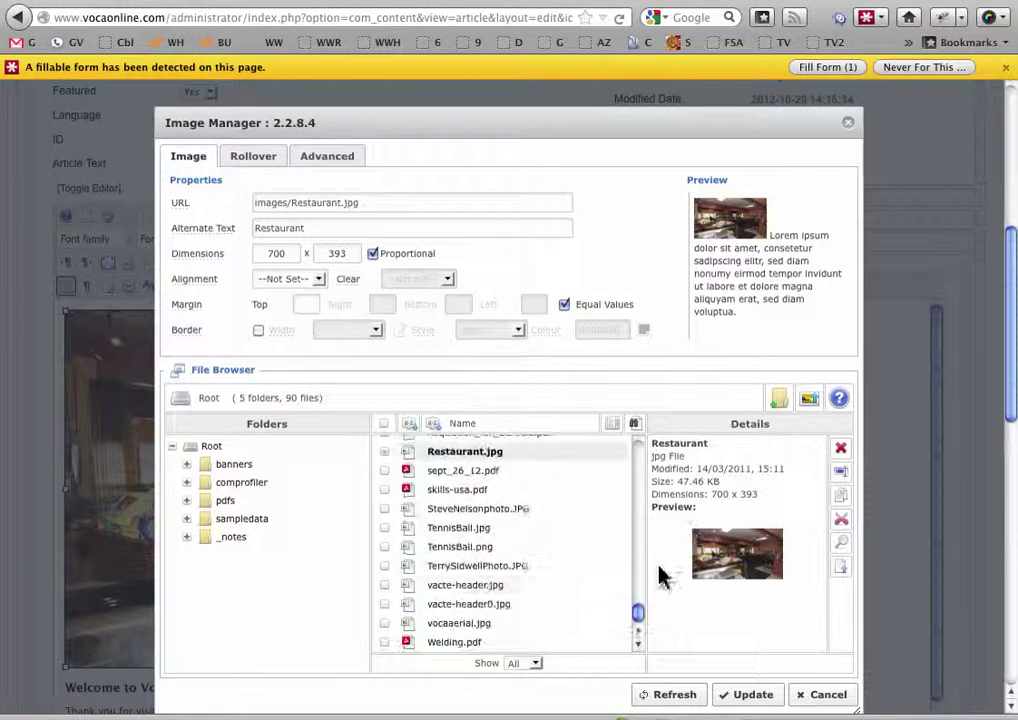
drag(637, 614, 640, 597)
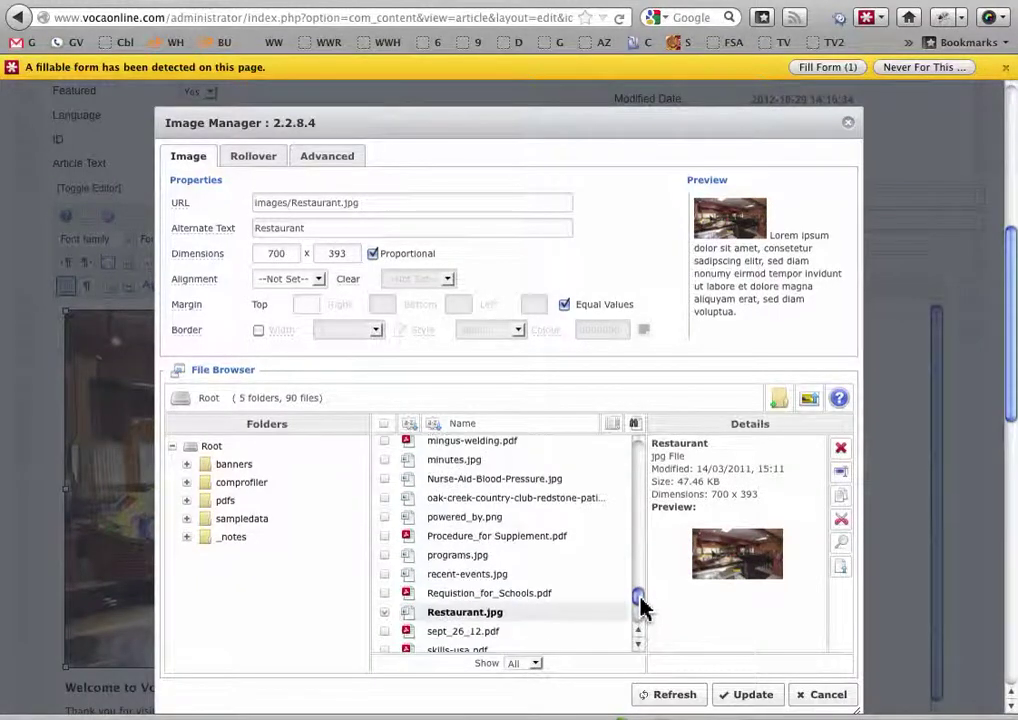
click(531, 500)
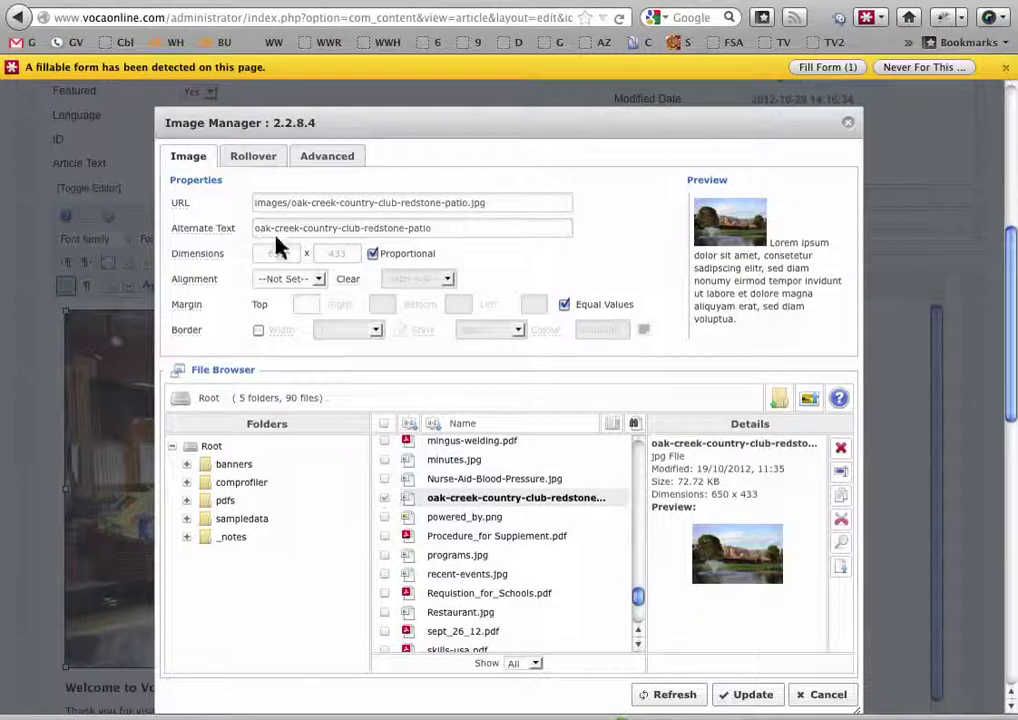
drag(257, 229, 470, 237)
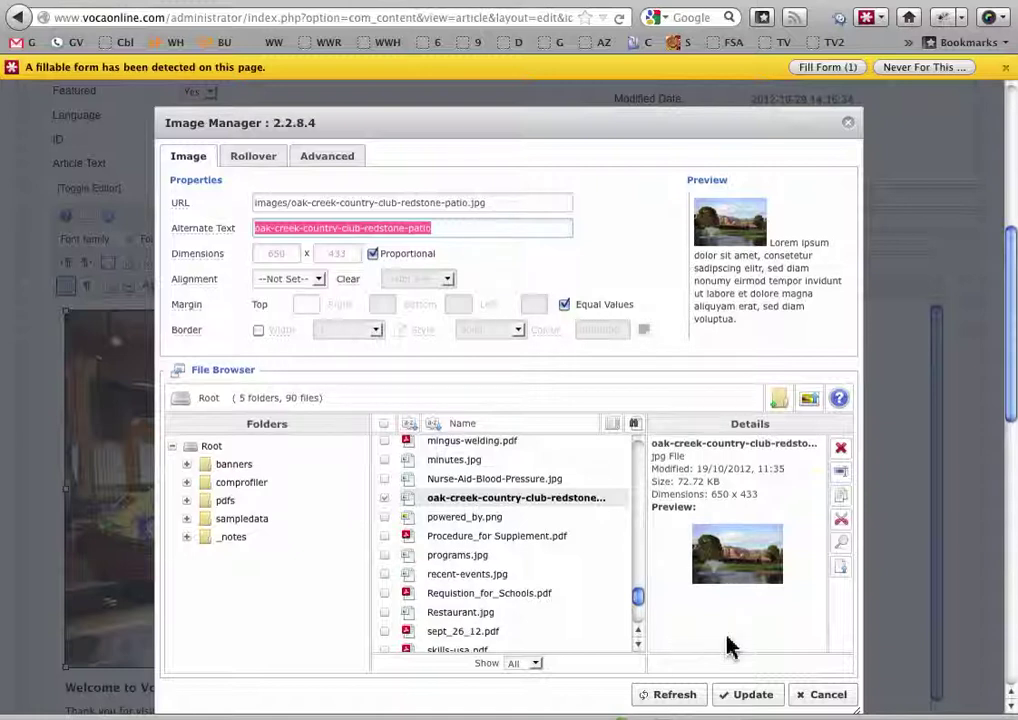
click(740, 697)
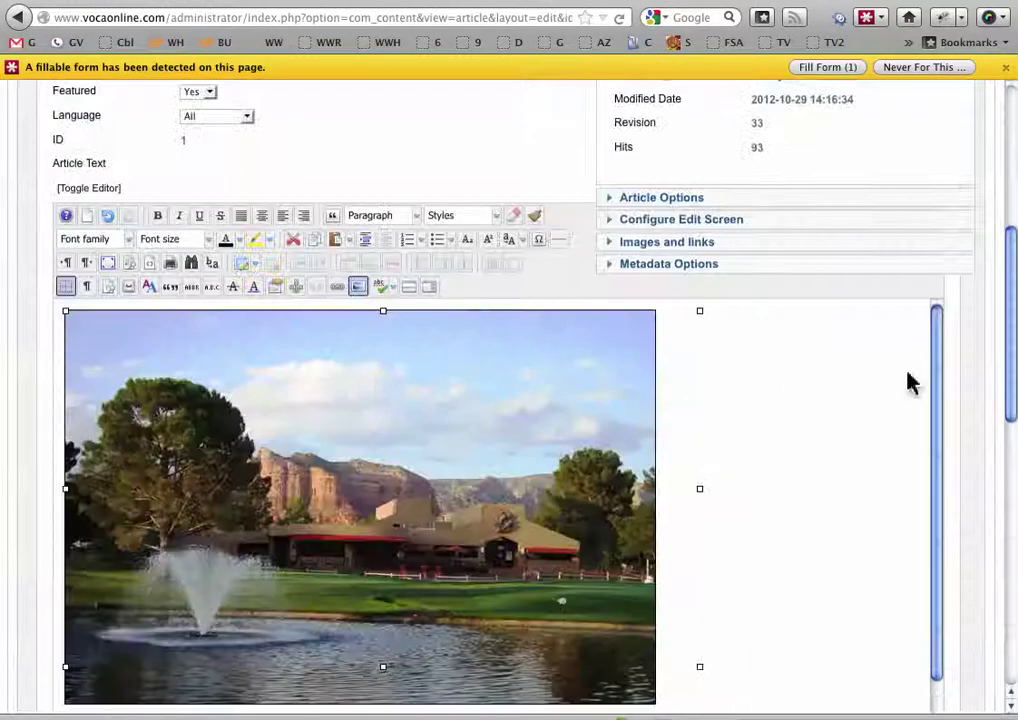
Review the welcome text under the patio photo and click into the REDSTONE link text
drag(1012, 355, 1010, 485)
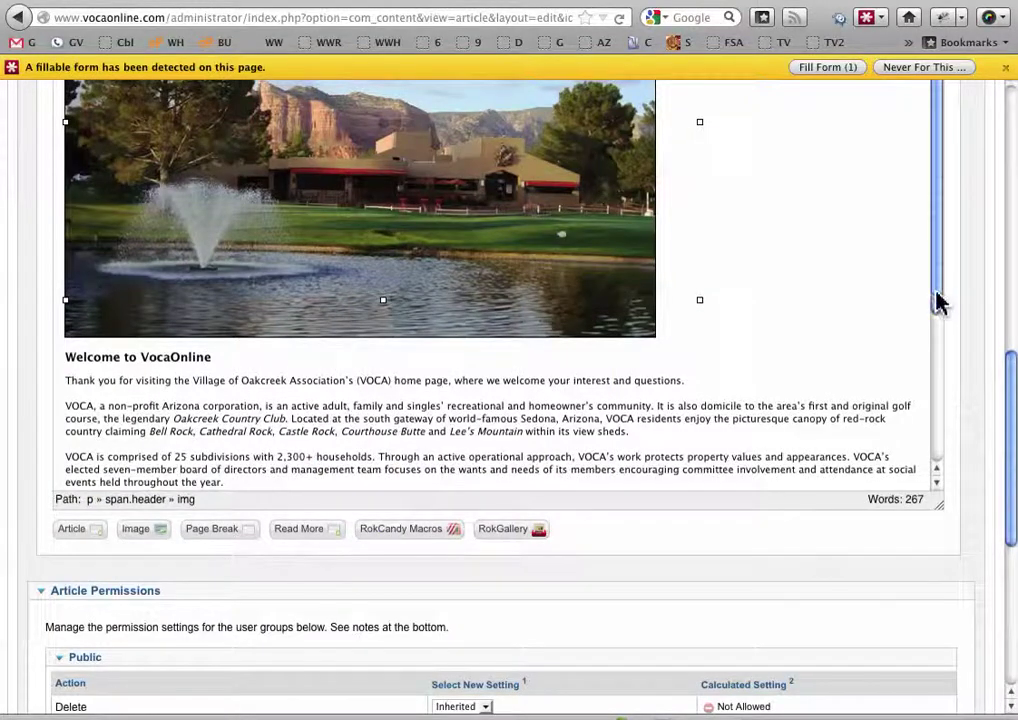
drag(938, 302, 934, 404)
drag(309, 251, 408, 251)
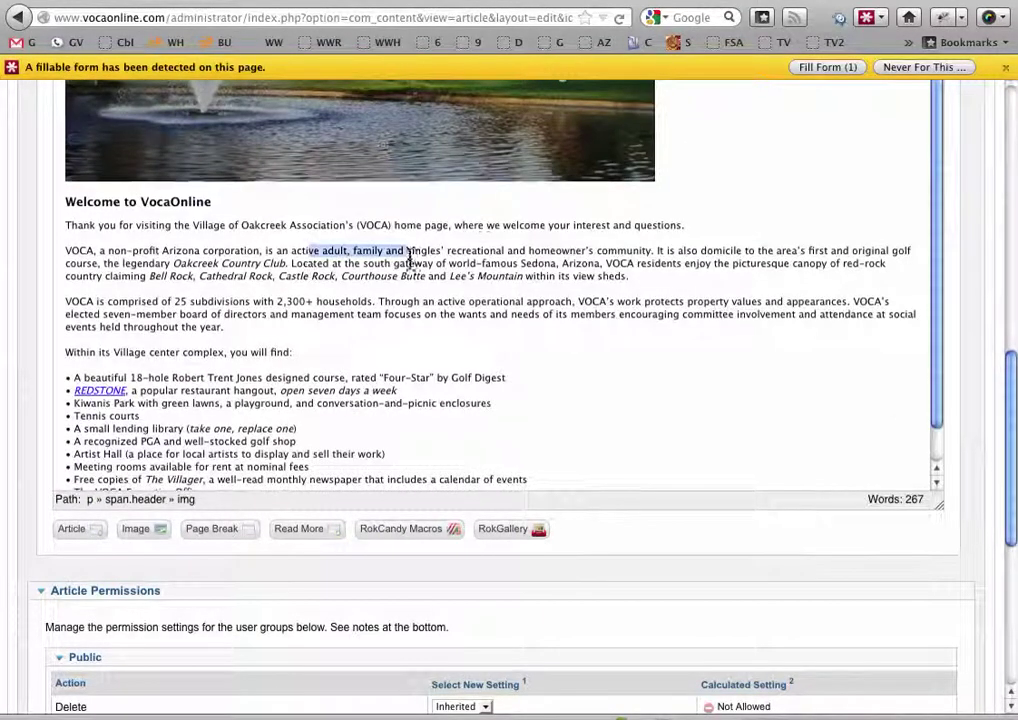
drag(1009, 427, 985, 290)
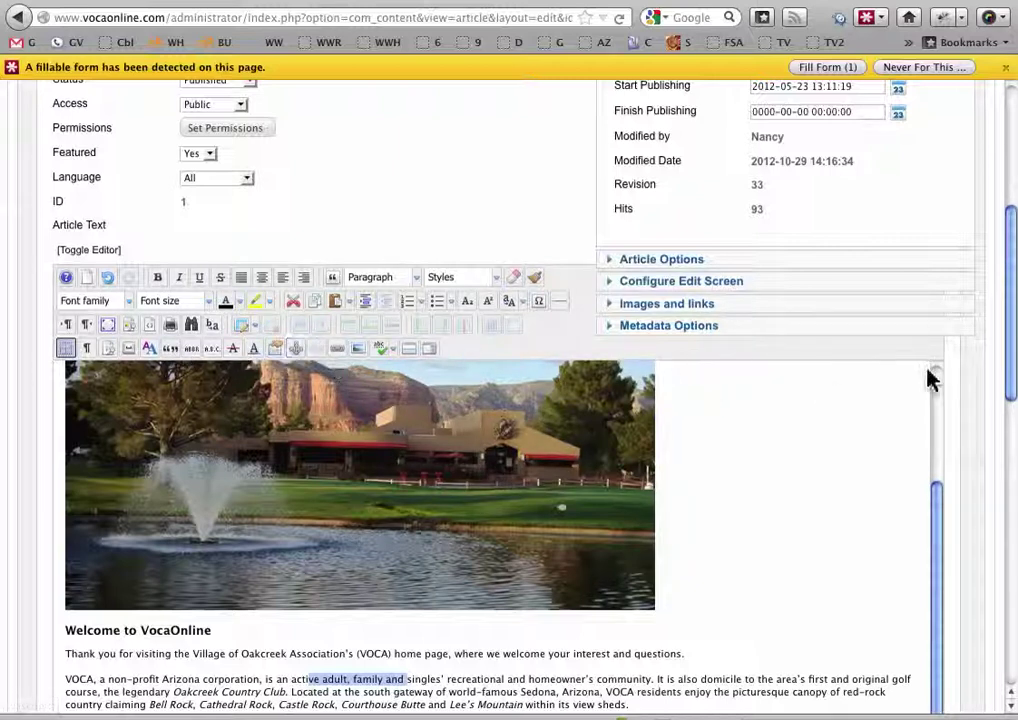
drag(1011, 318, 987, 440)
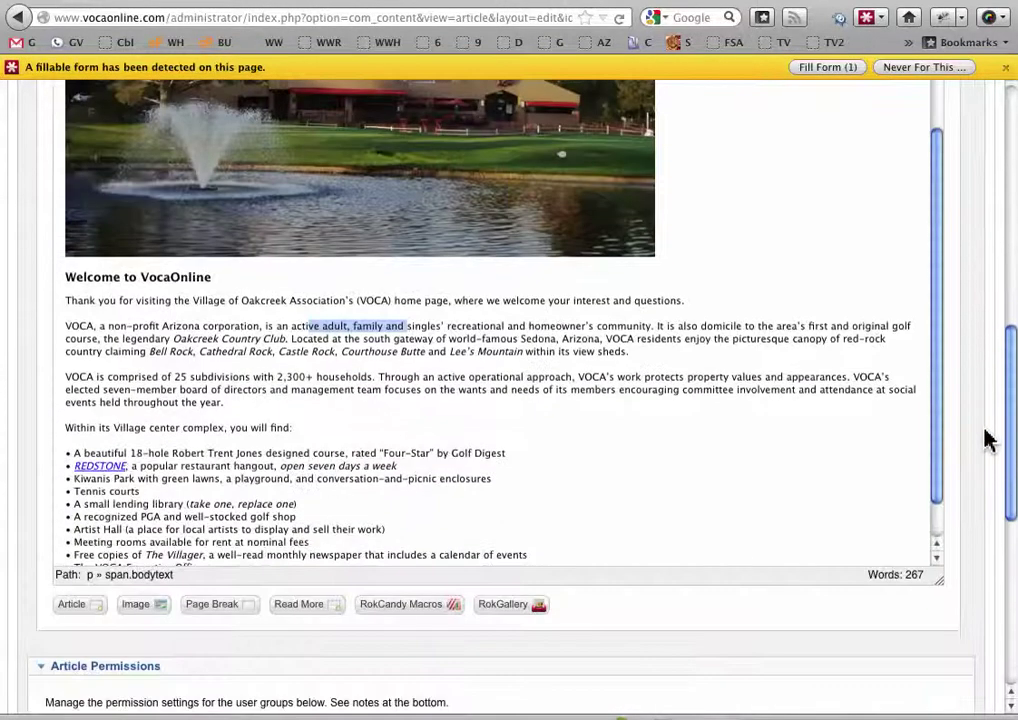
click(108, 468)
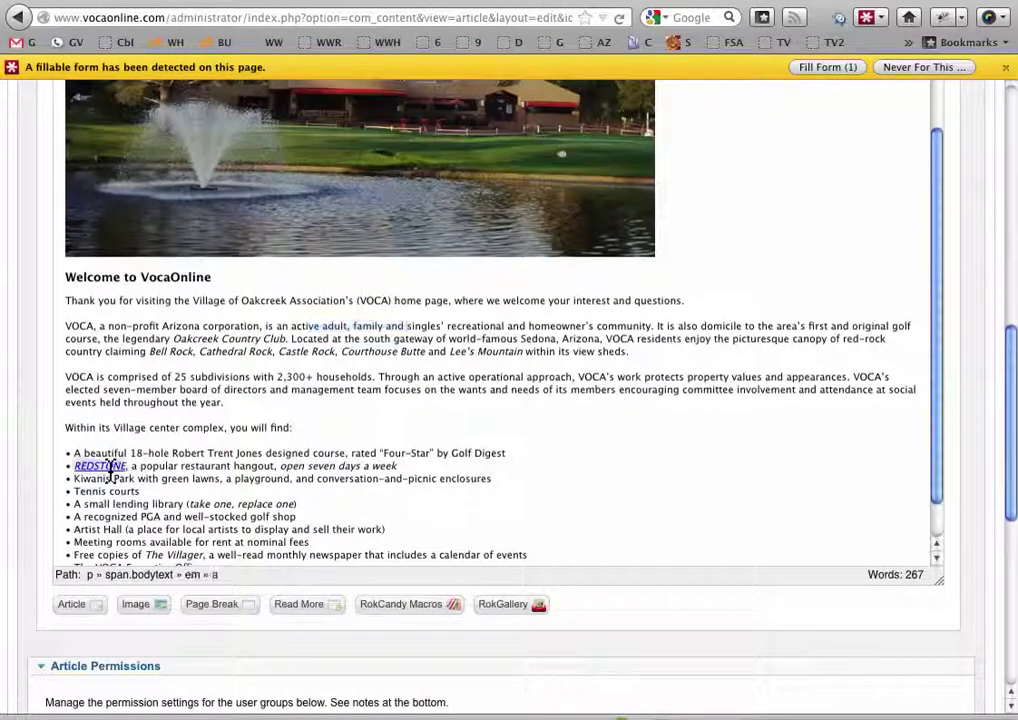
drag(1011, 443, 1002, 386)
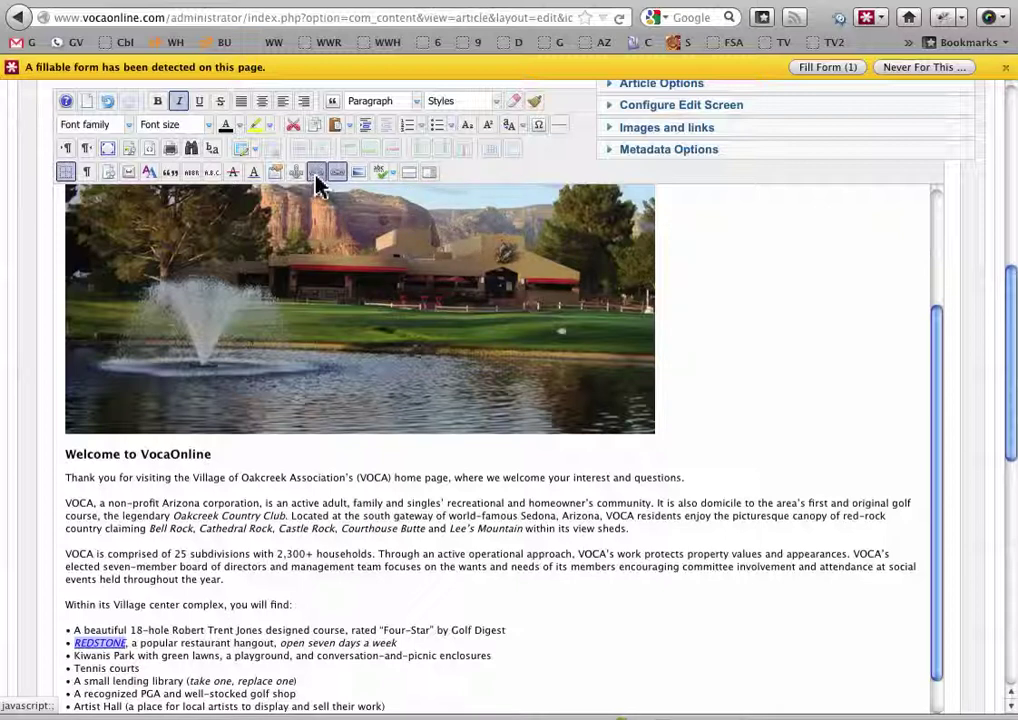
click(336, 176)
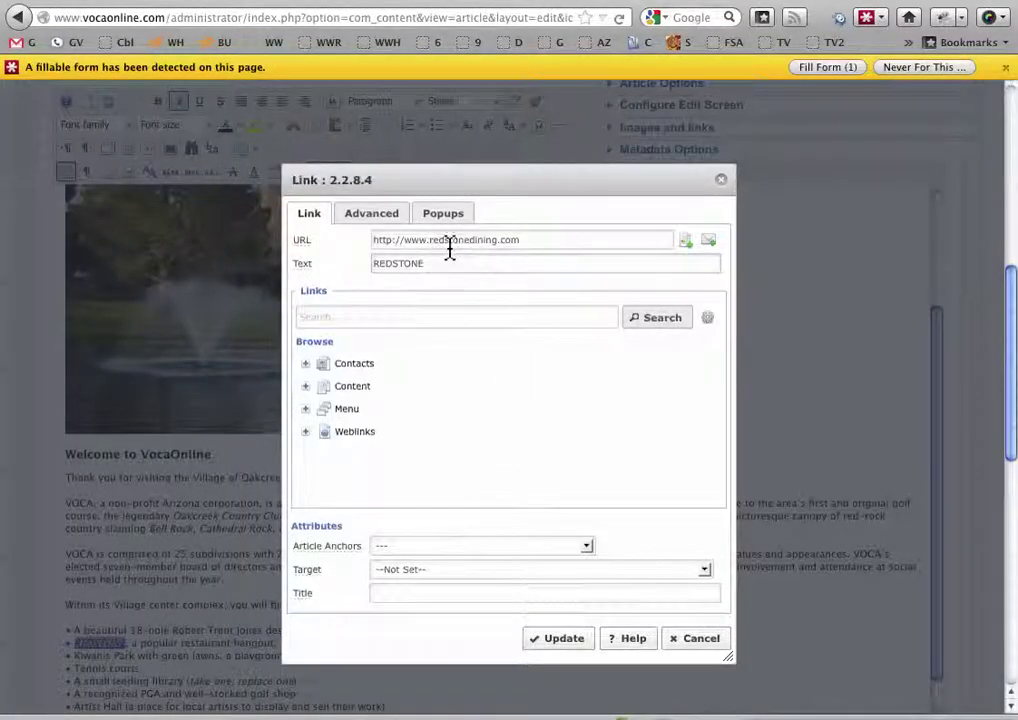
click(706, 640)
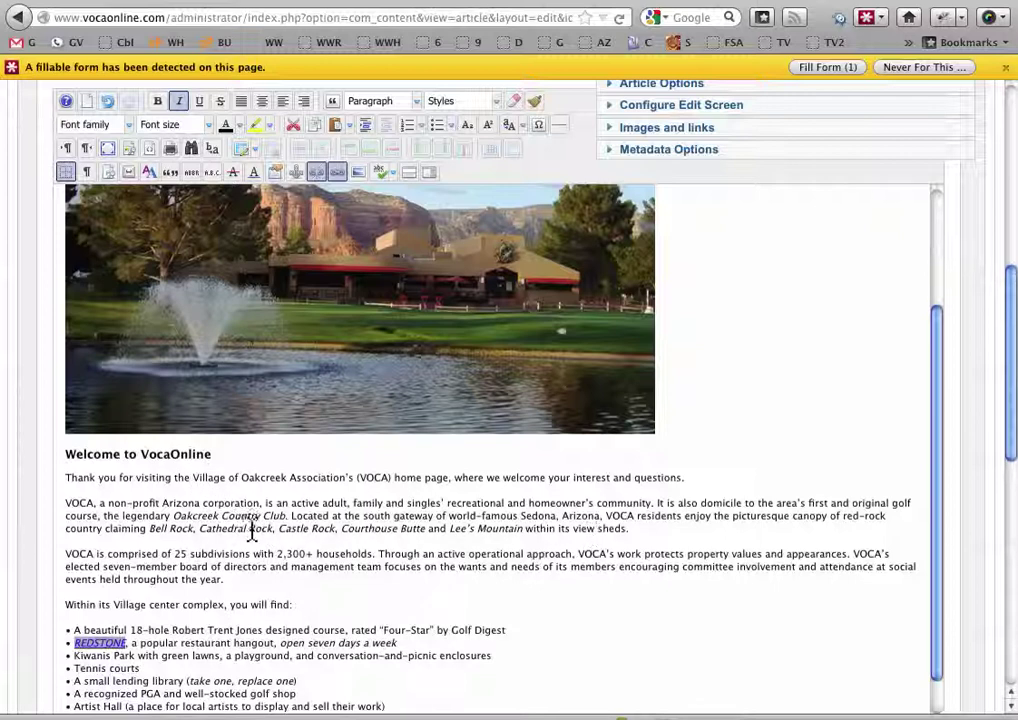
Clear the REDSTONE selection and highlight 'beautiful 18-hole Robert Trent' in the first bullet
click(251, 528)
drag(1012, 308, 1002, 397)
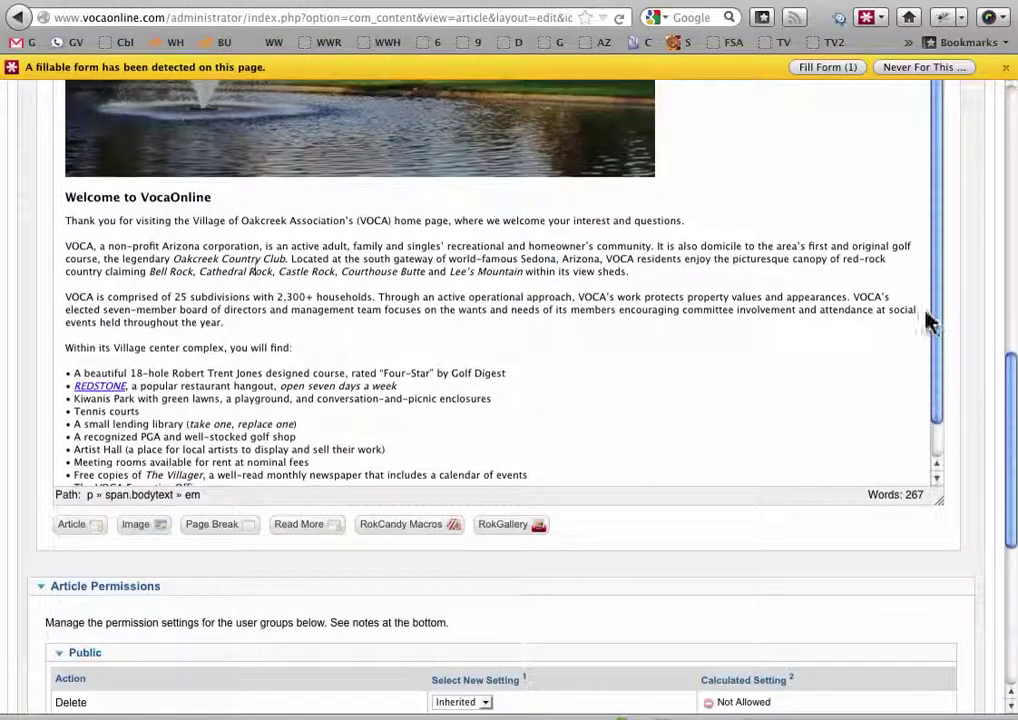
mouse_move(935, 330)
mouse_down()
mouse_move(935, 365)
mouse_move(942, 340)
mouse_up()
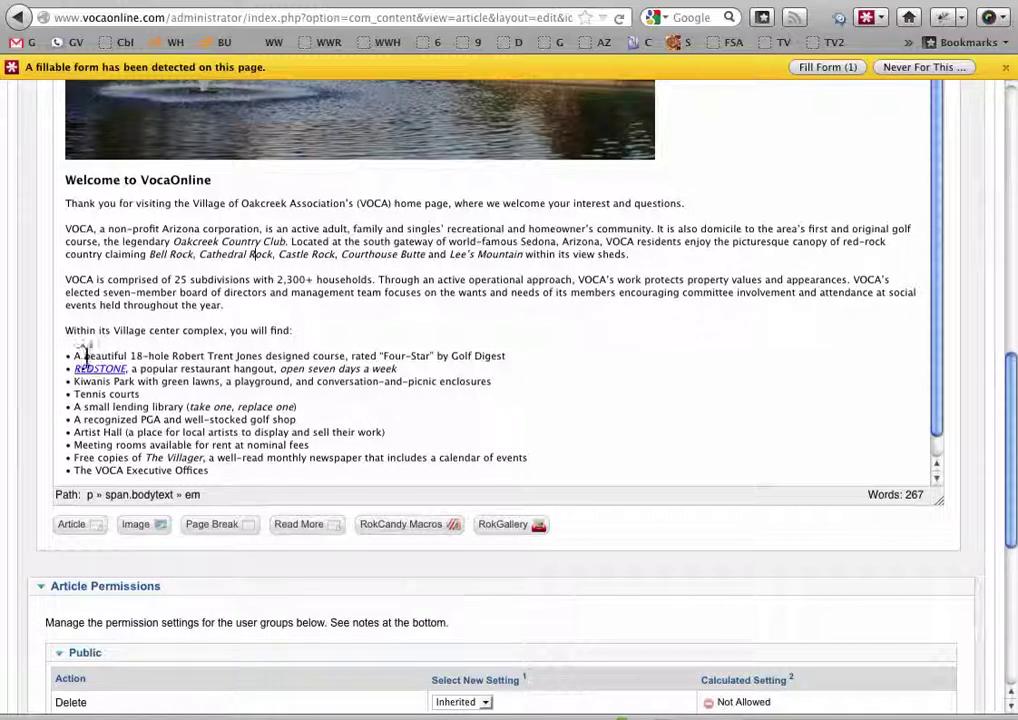
drag(84, 356, 237, 356)
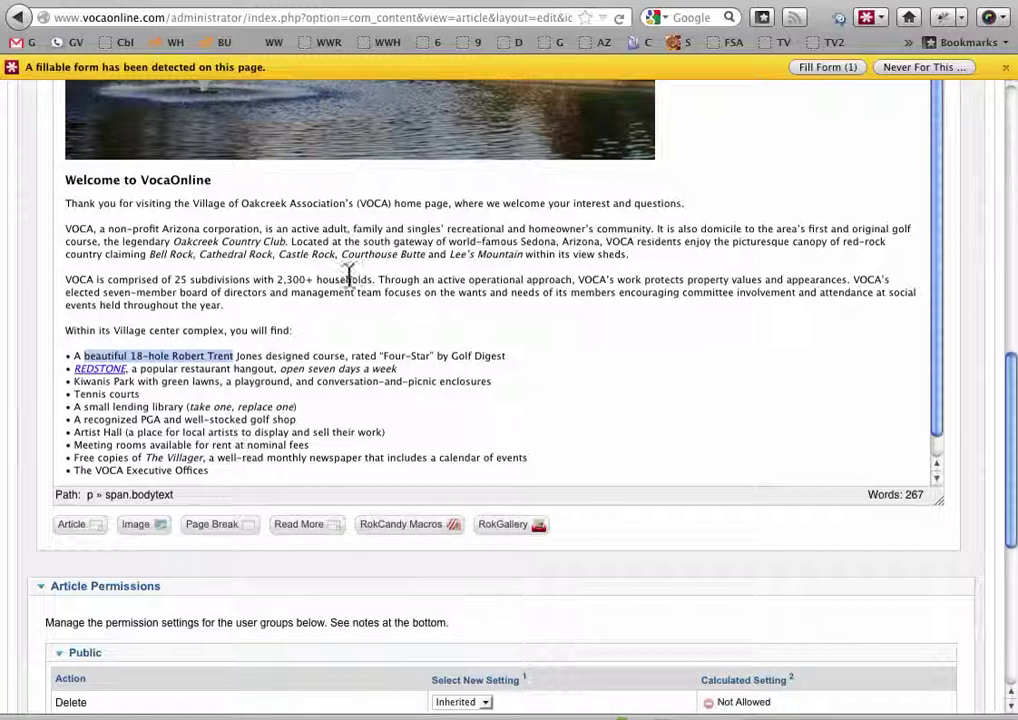
drag(1010, 405, 1006, 302)
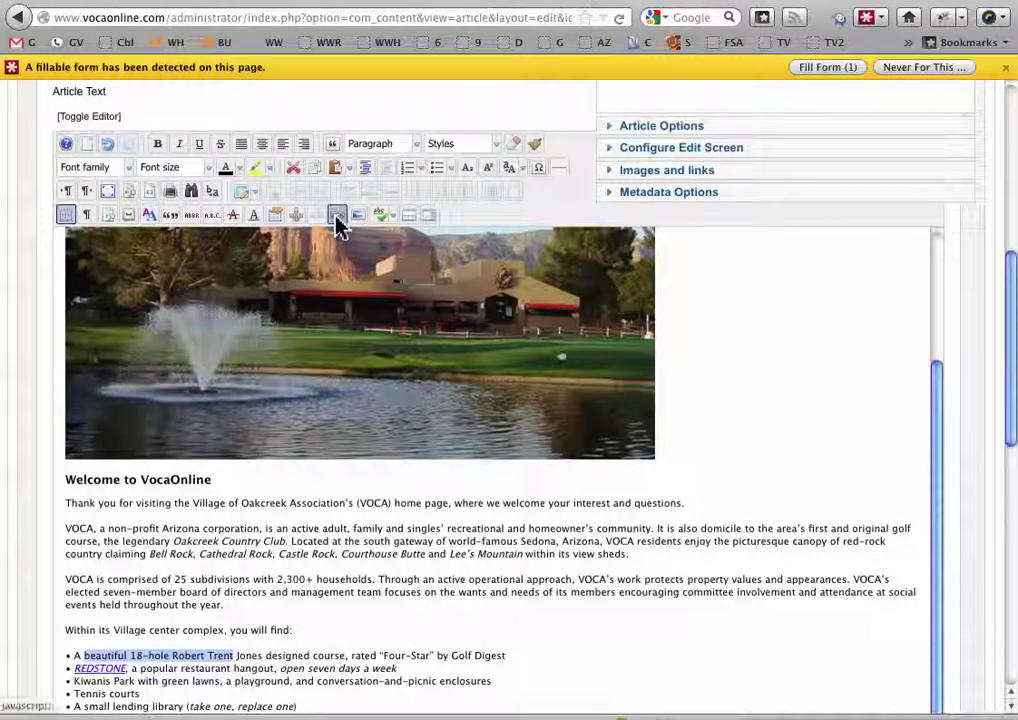
click(336, 217)
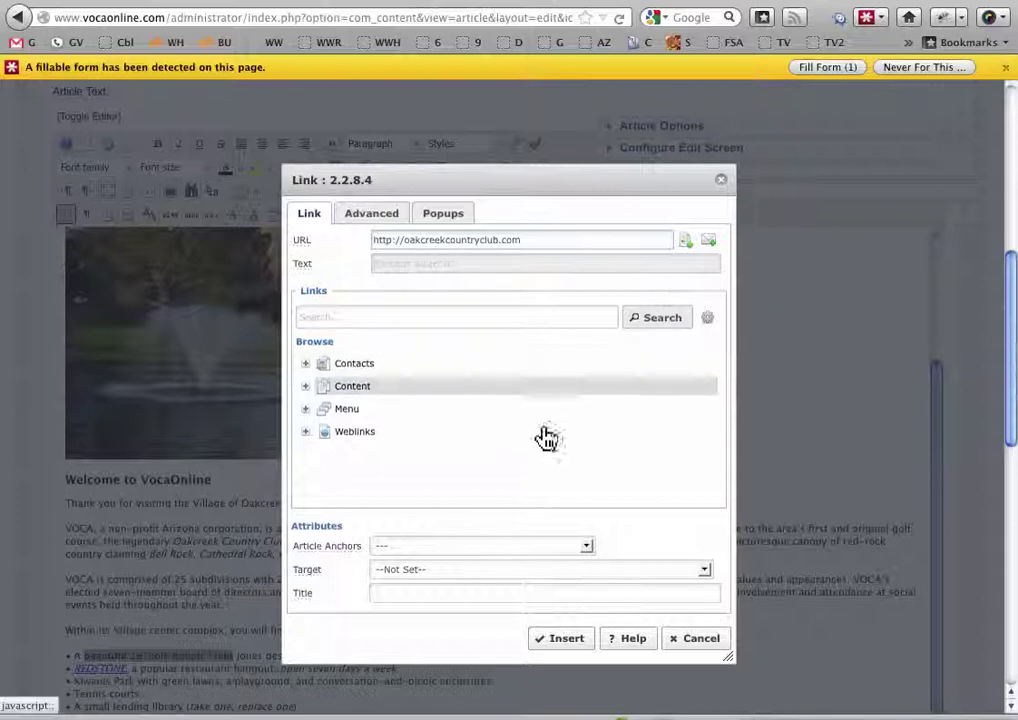
click(705, 572)
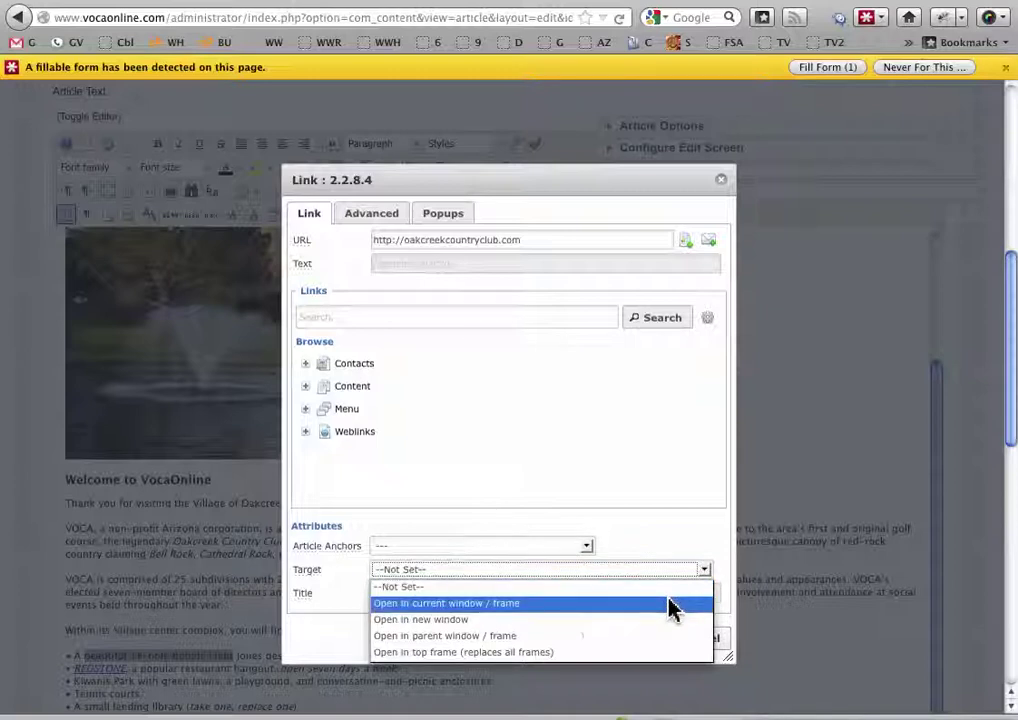
click(614, 636)
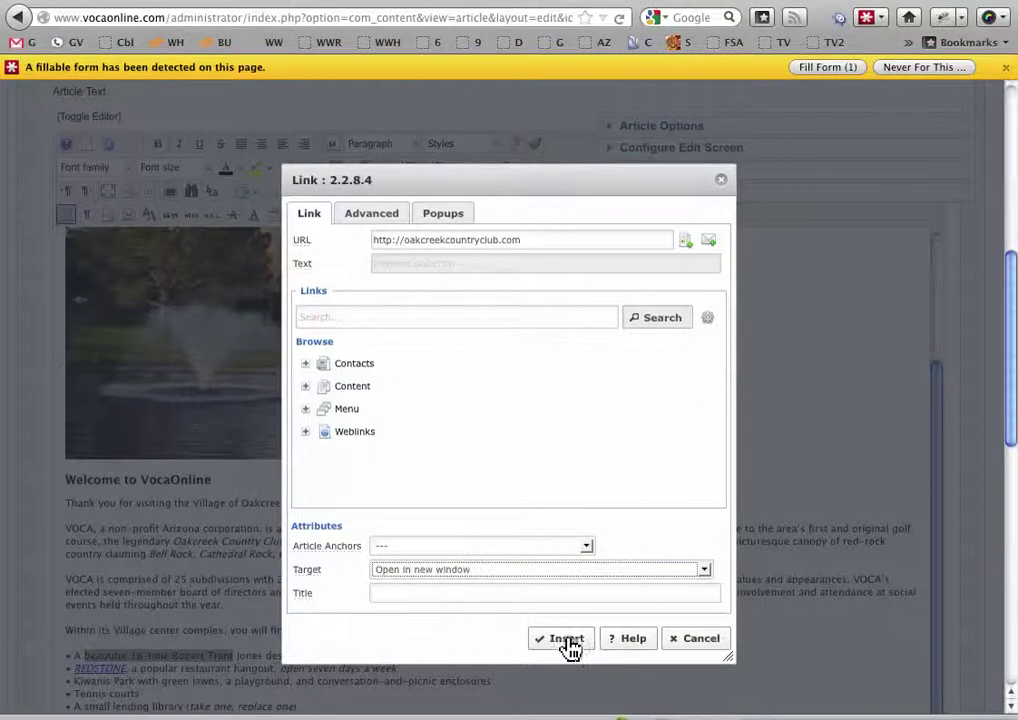
click(567, 645)
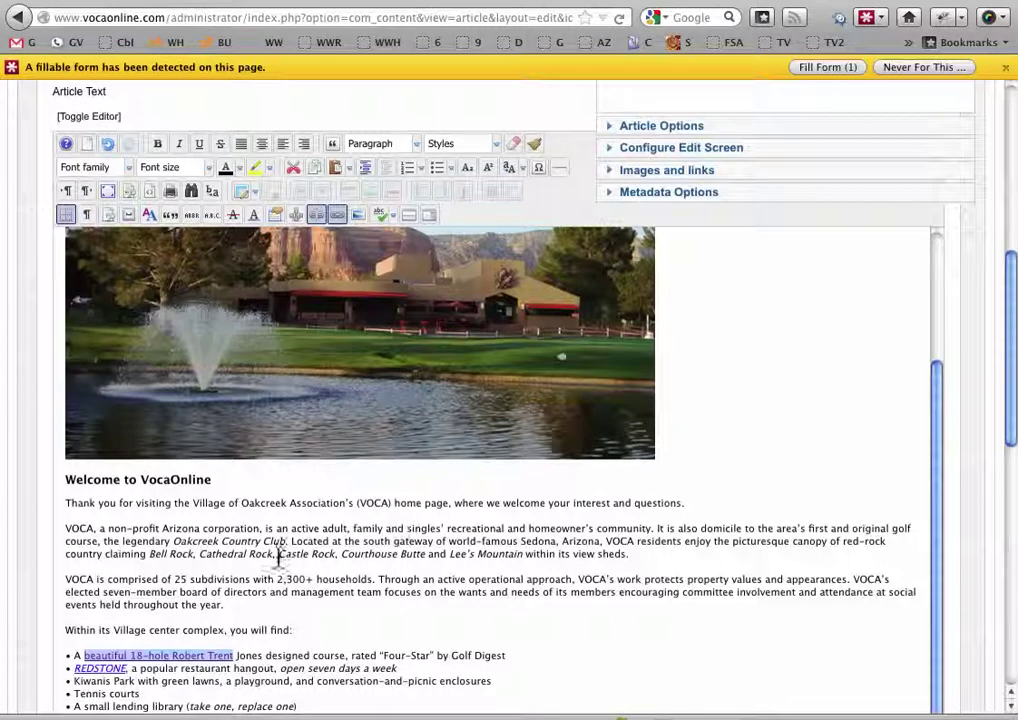
Save the article with the new golf-course link and bring up the live home page tab
click(129, 656)
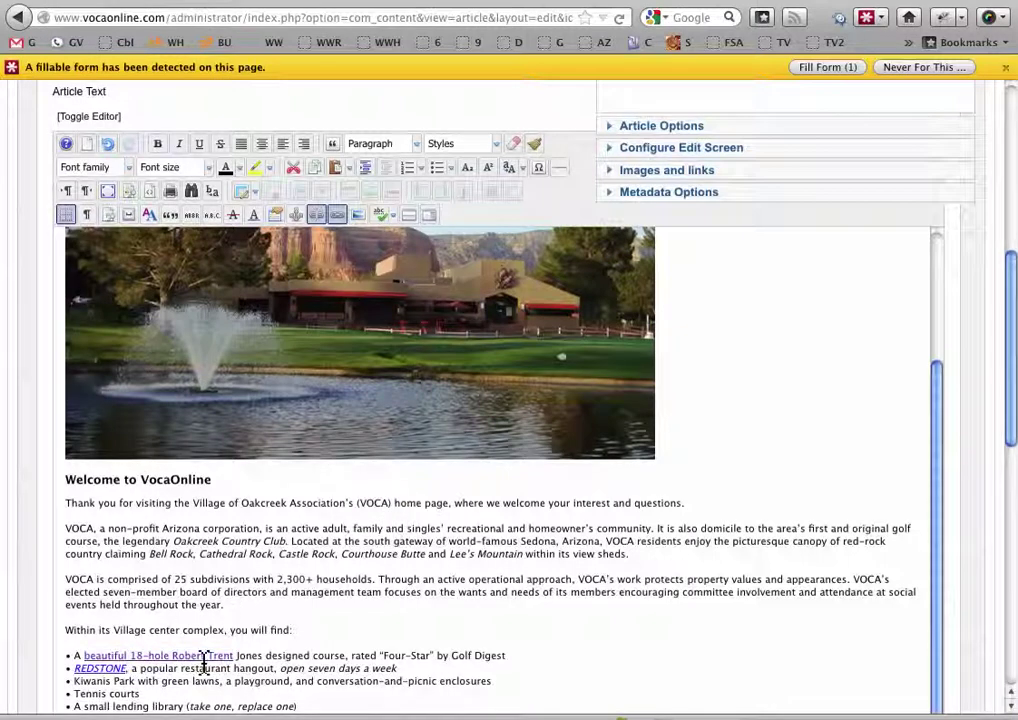
click(298, 667)
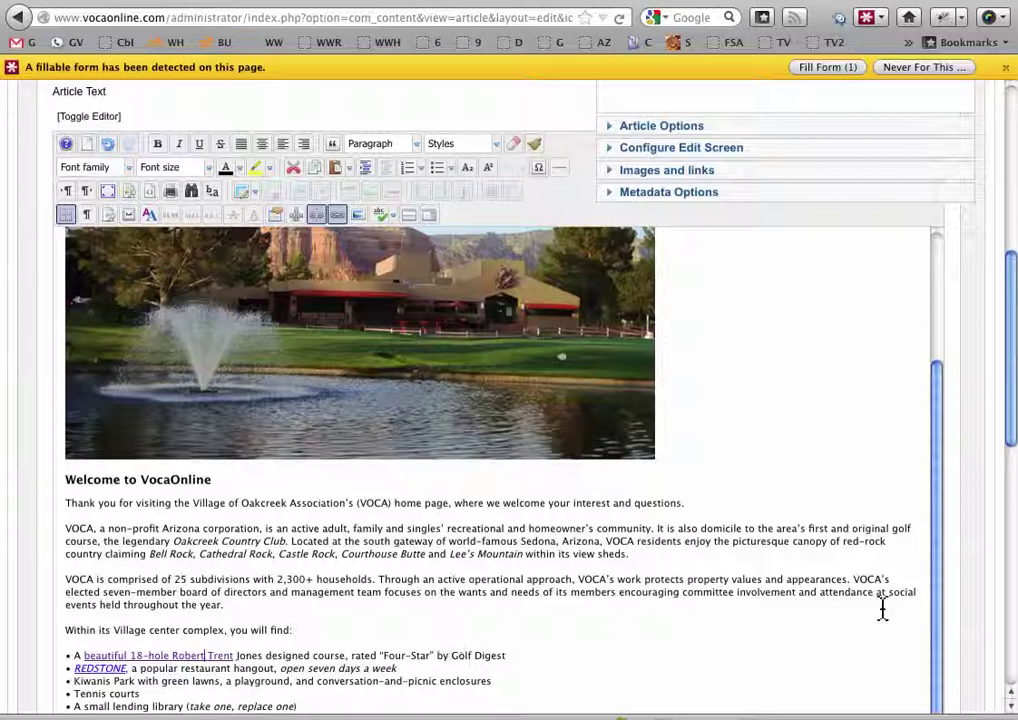
drag(1010, 340, 1011, 193)
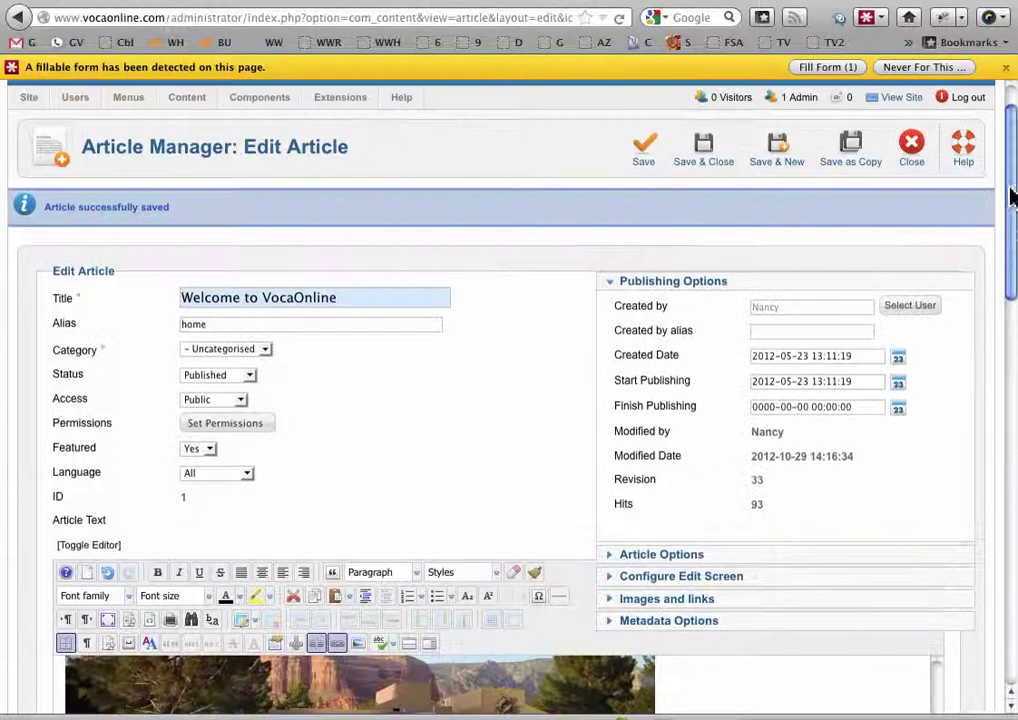
click(645, 160)
click(118, 4)
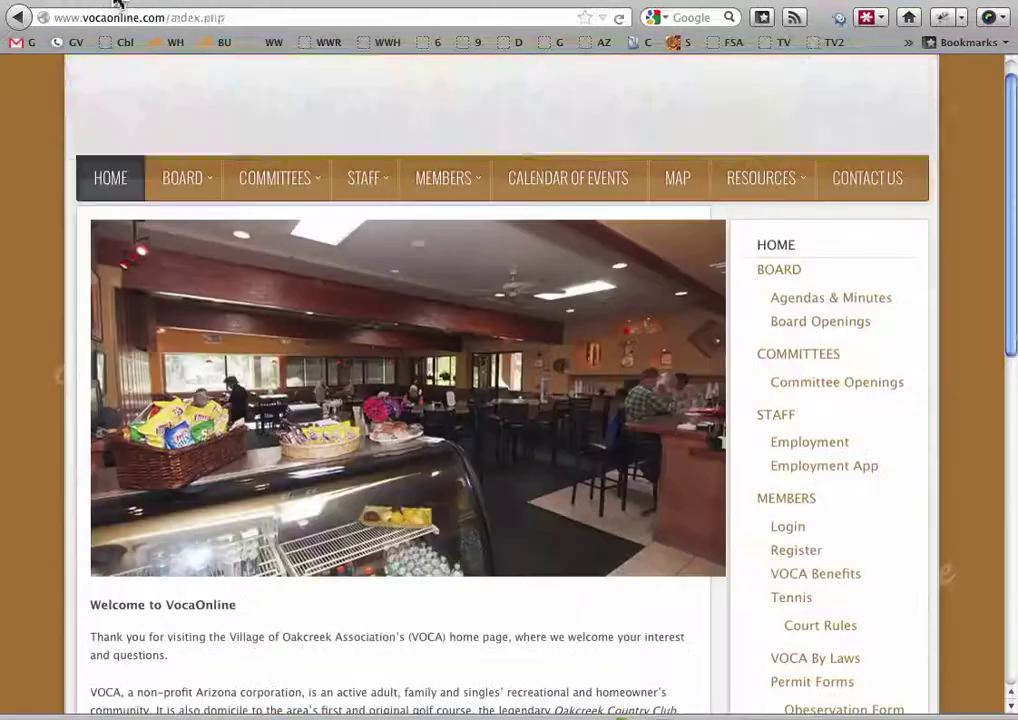
Reload the live home page and test the '18-hole Robert Trent' link to the Oakcreek site
click(620, 18)
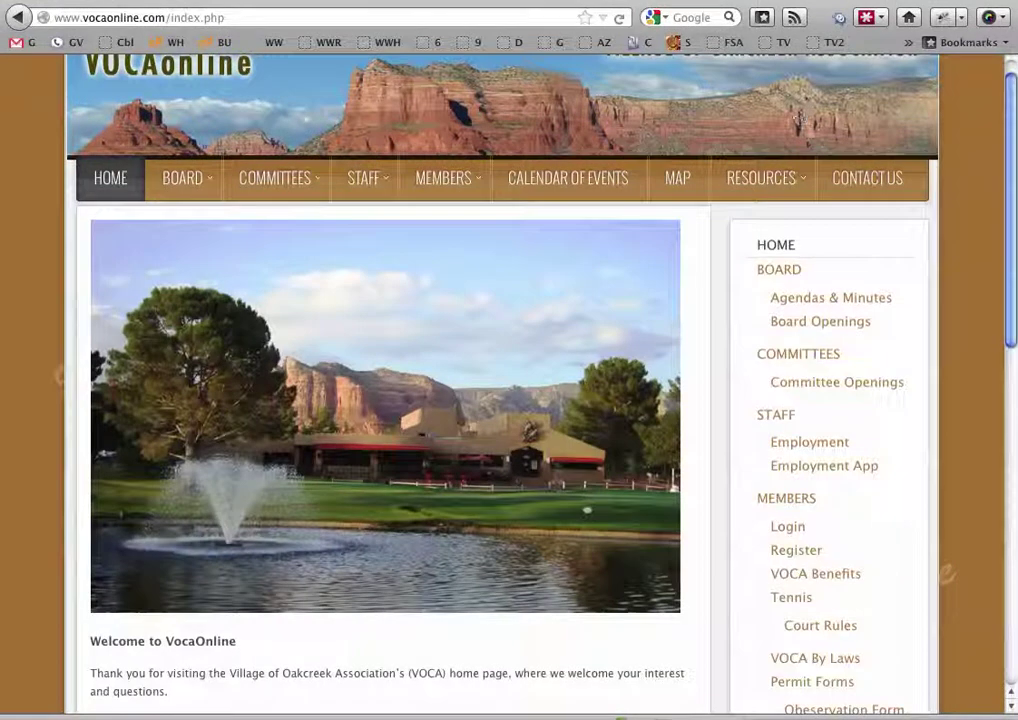
drag(1009, 166, 1012, 400)
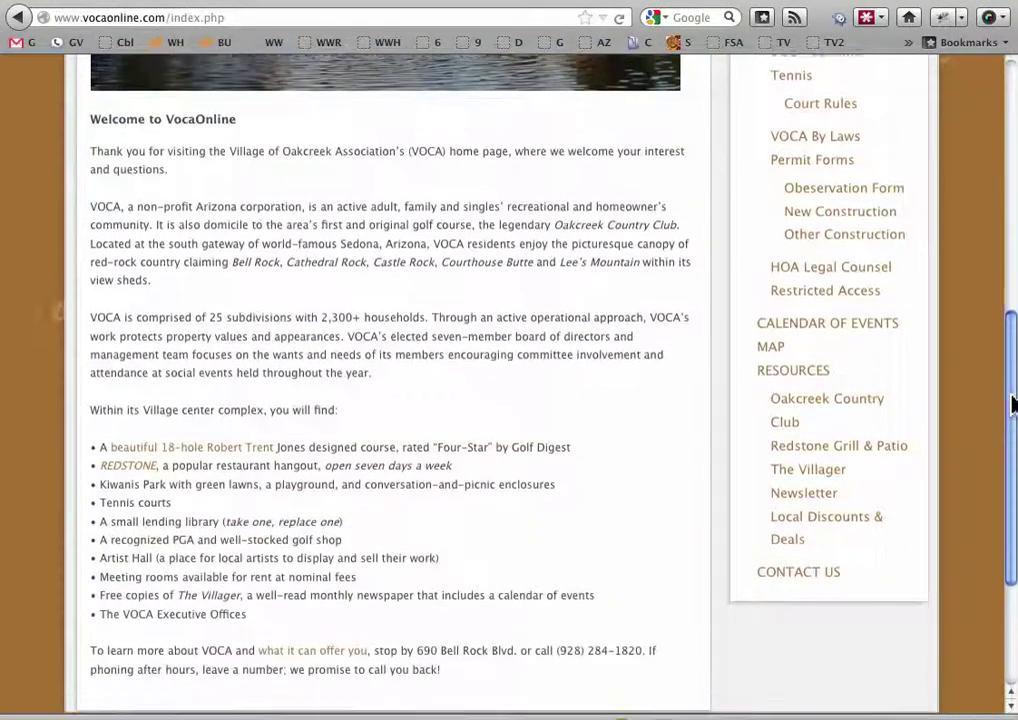
scroll(609, 398, down, 2)
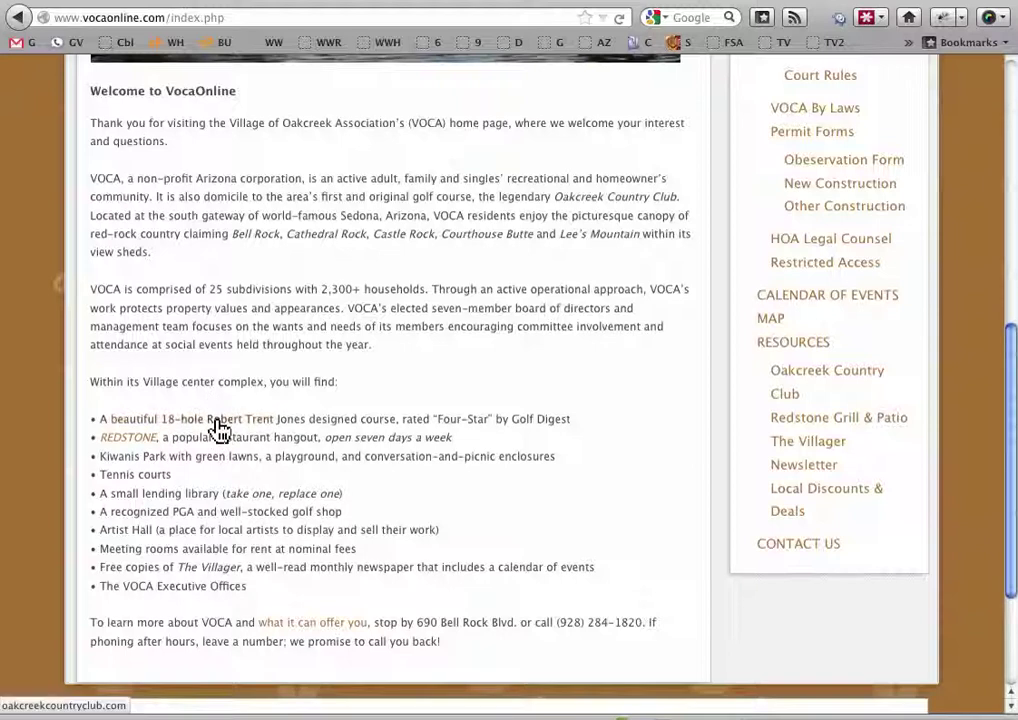
click(217, 424)
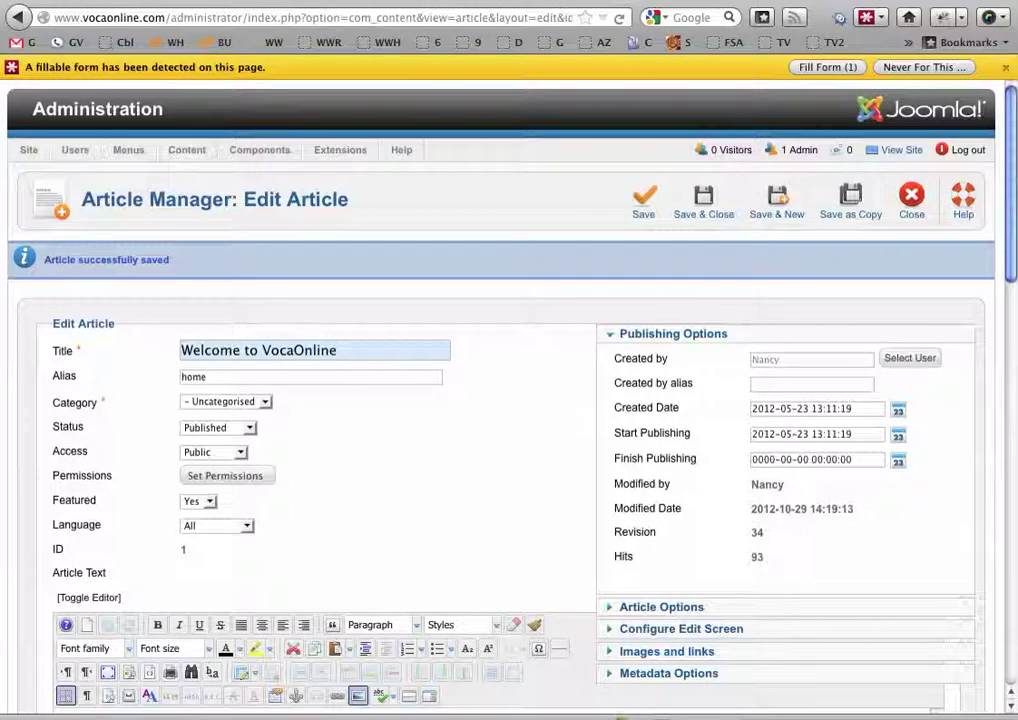
Extend the Robert Trent link text with 'designed golf course' and remove the extra space
scroll(1008, 280, down, 1)
scroll(1000, 478, down, 4)
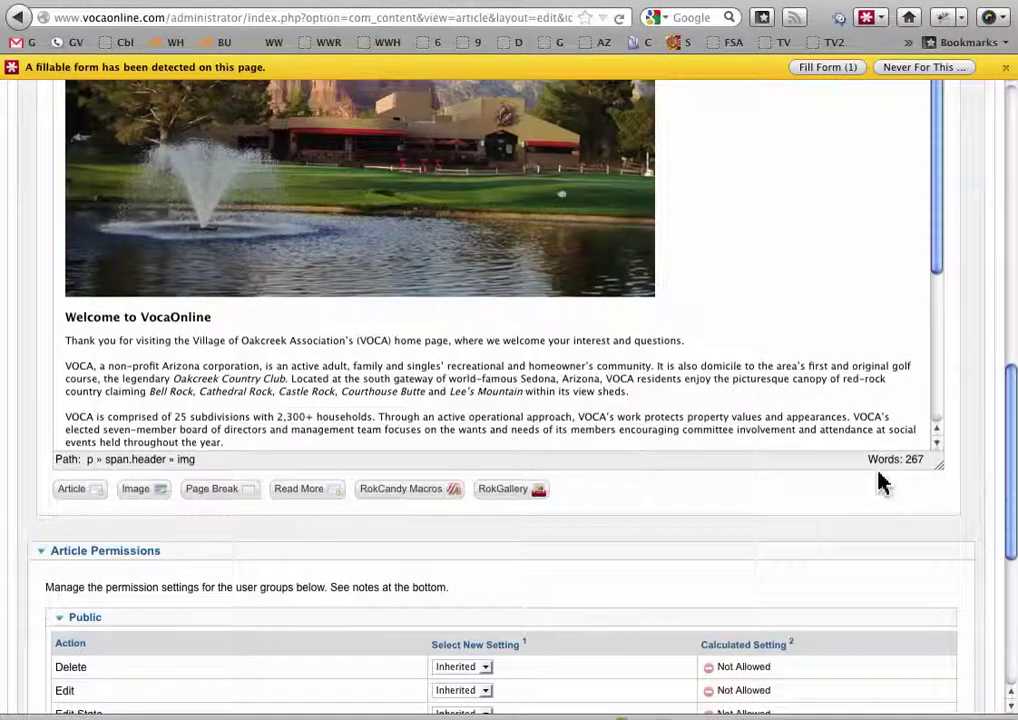
drag(948, 485, 966, 537)
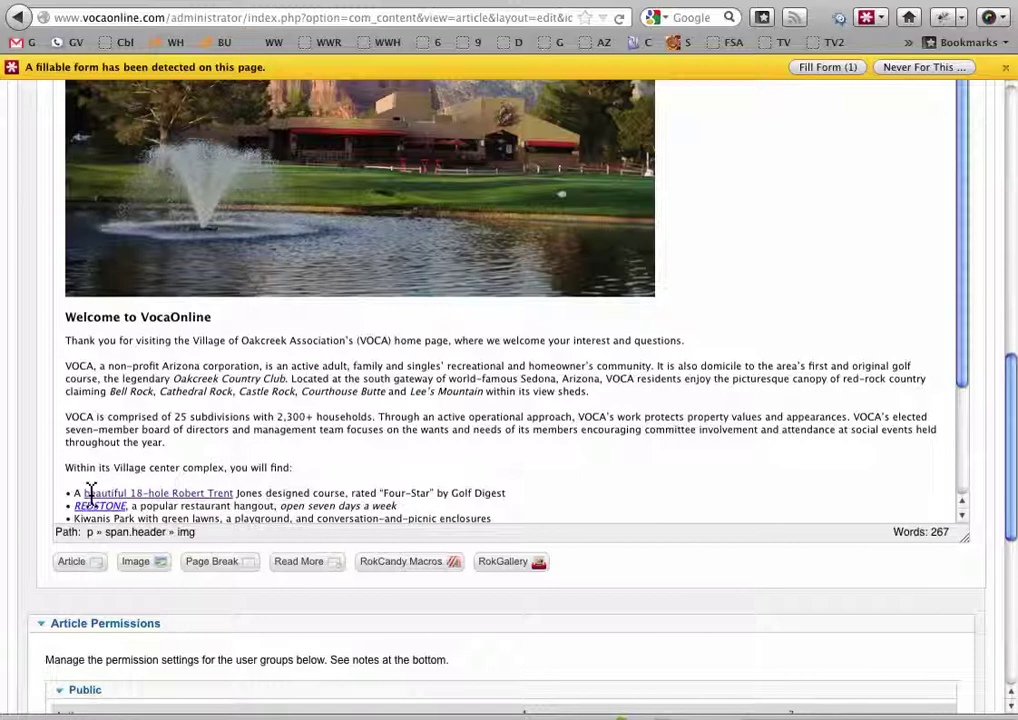
click(231, 494)
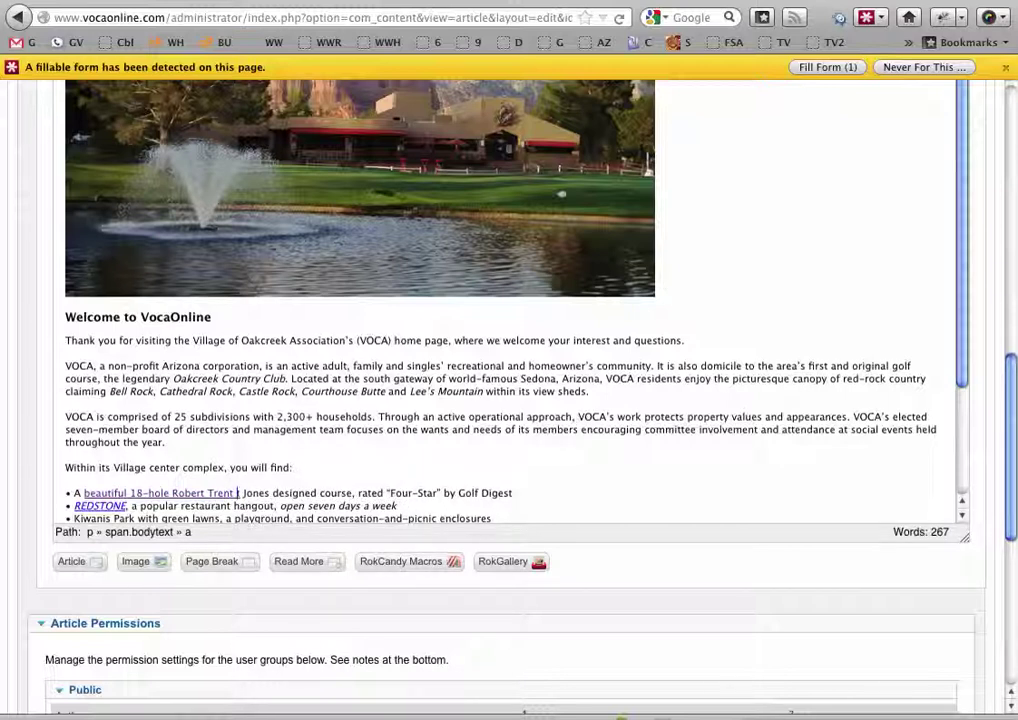
text(designed )
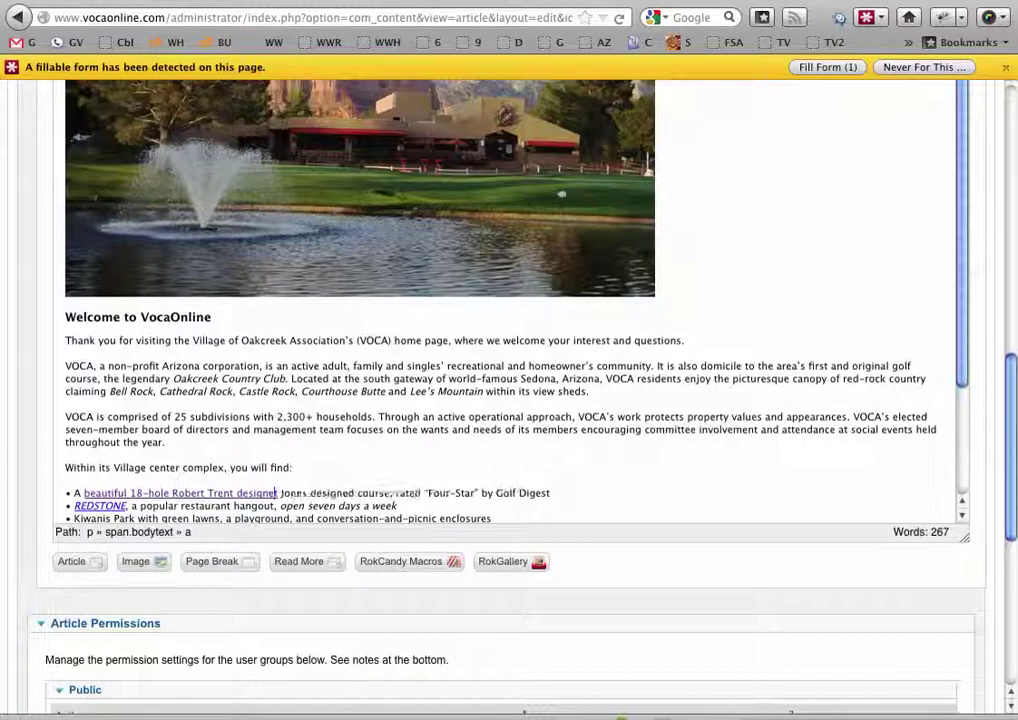
text(ct)
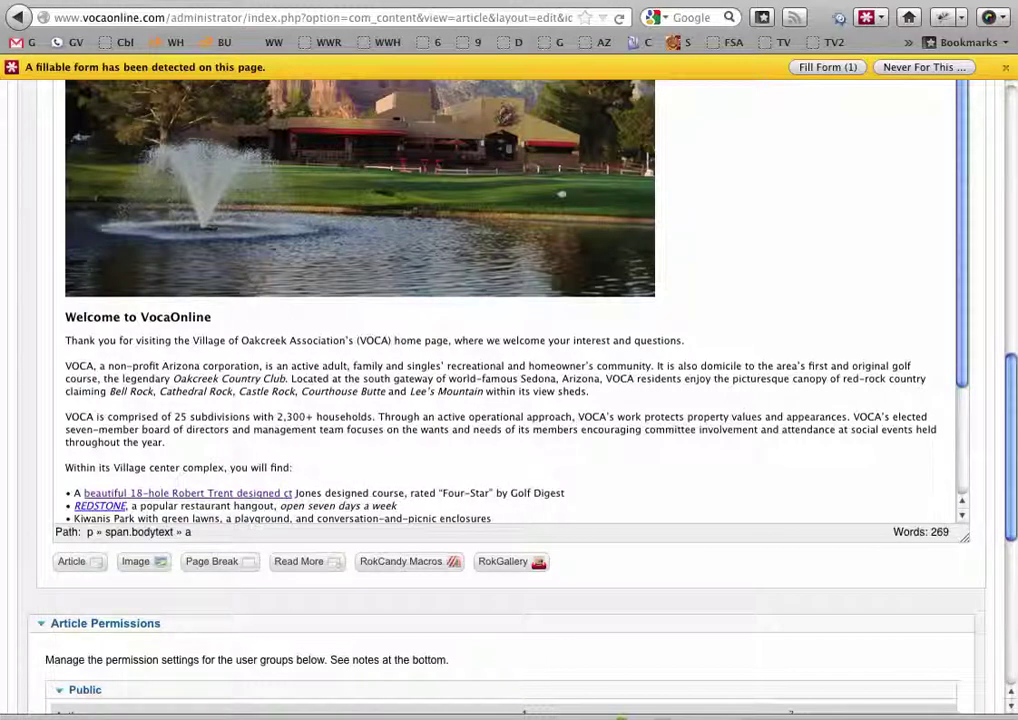
key(BackSpace)
text(golf course)
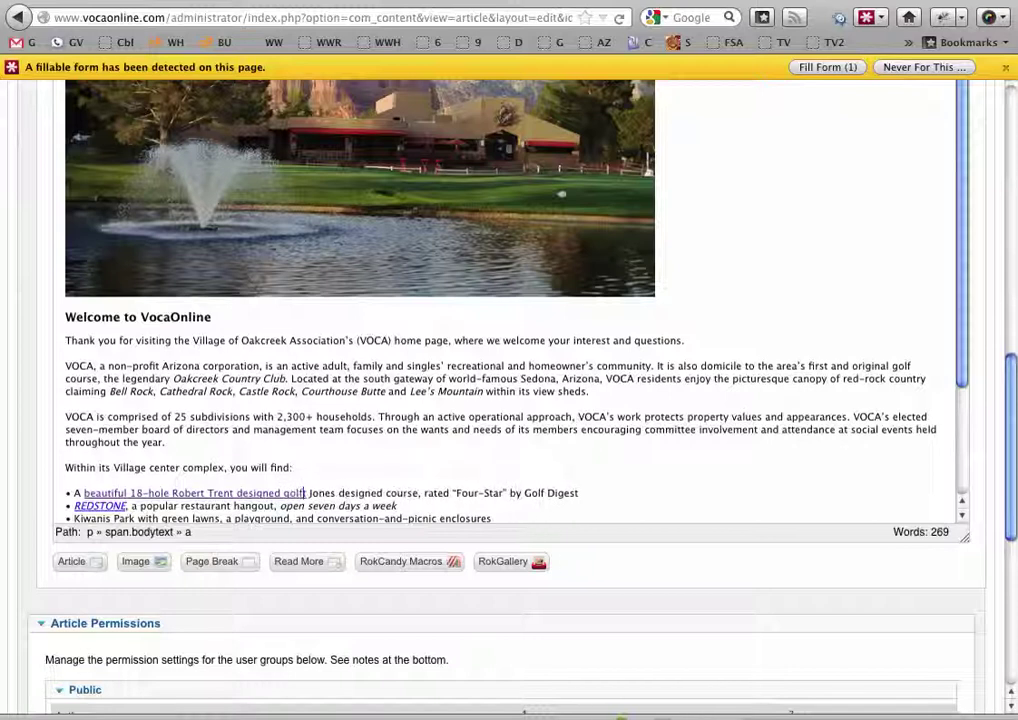
key(Delete)
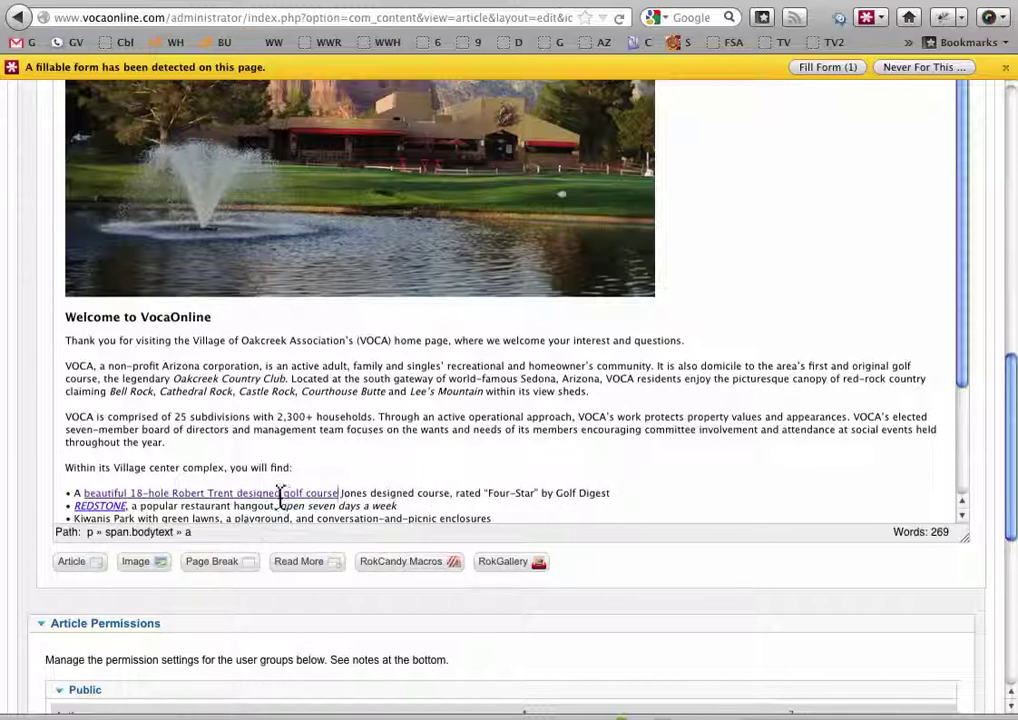
Make the link start with 'A beautiful' by fixing the characters before 'beautiful'
click(86, 493)
key(BackSpace)
text(B)
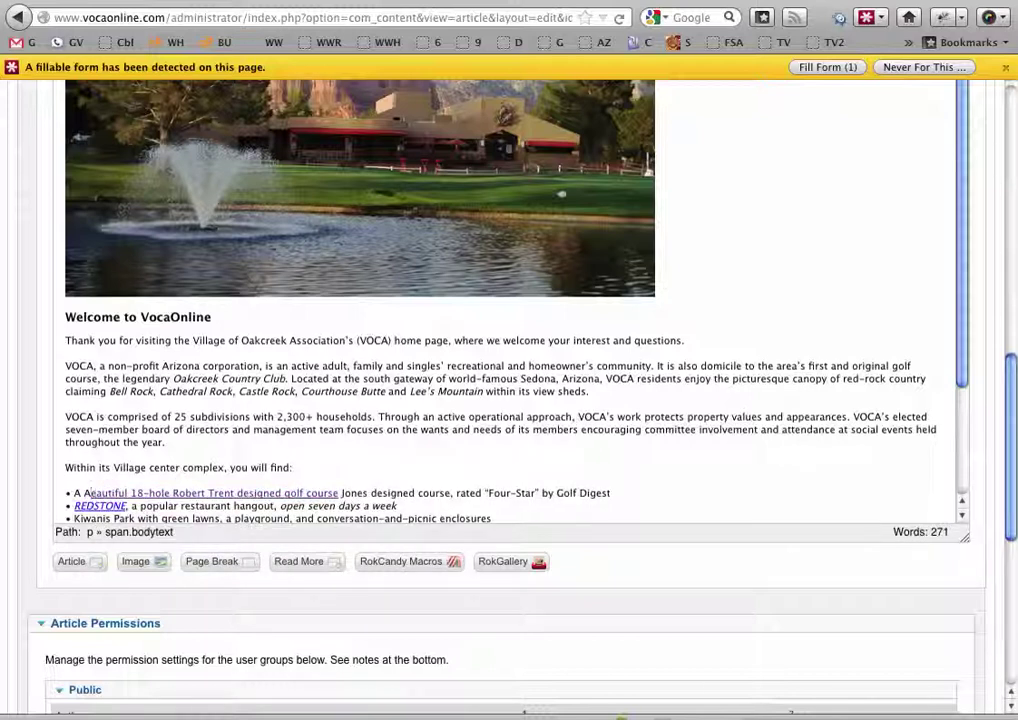
text(eA b)
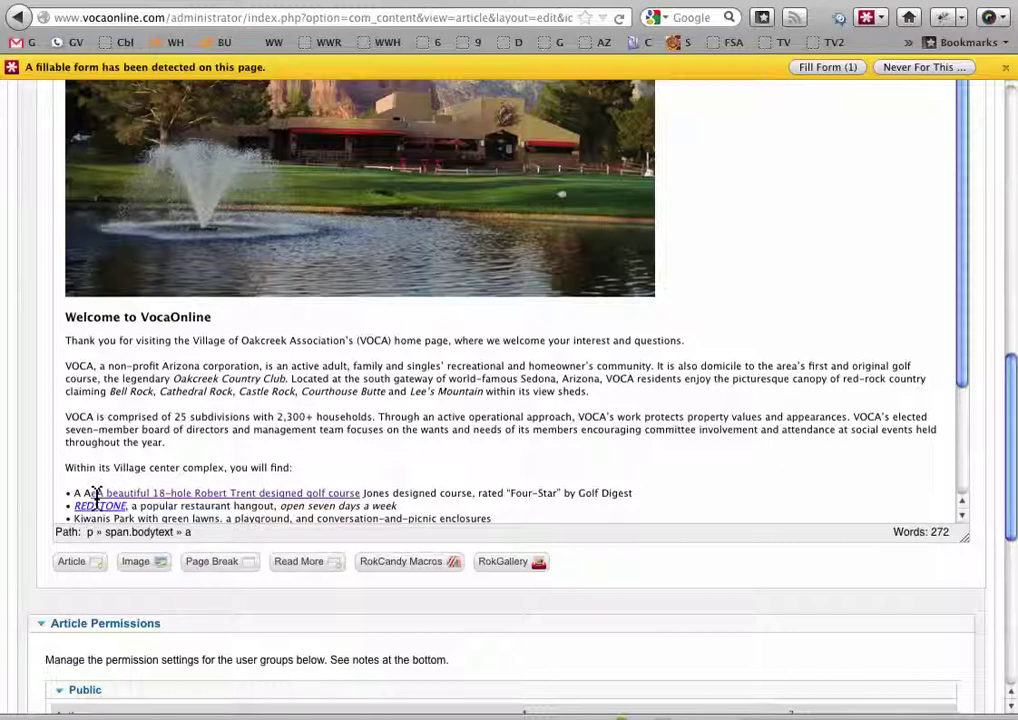
key(BackSpace)
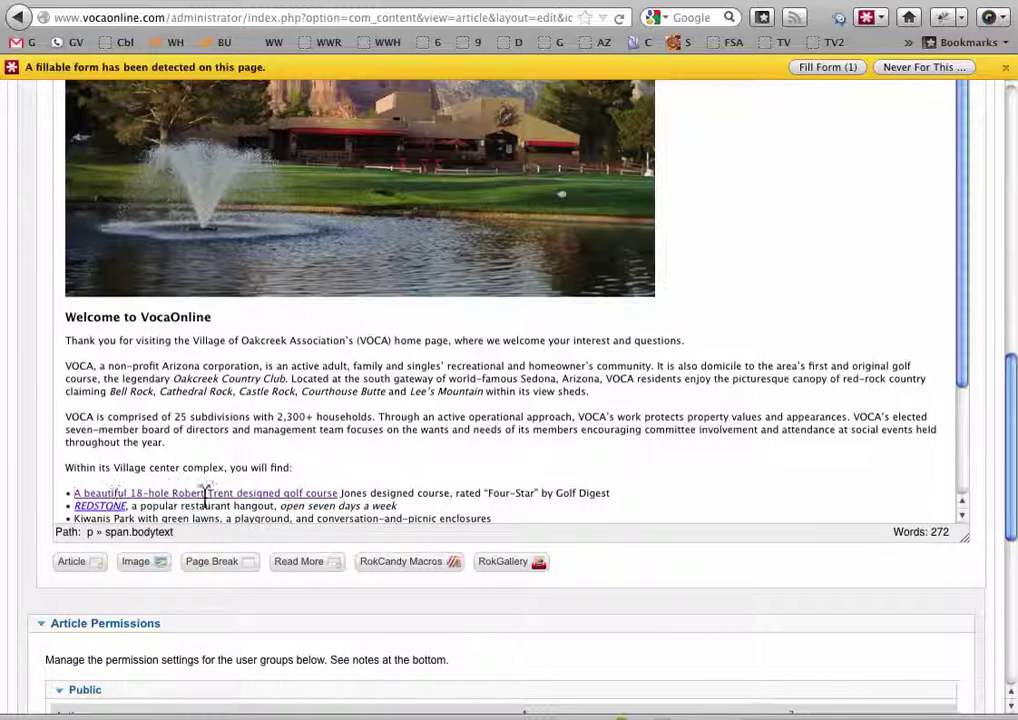
Check the caret placement within the golf-course link text and scroll back up to the toolbar
click(296, 495)
drag(283, 495, 312, 494)
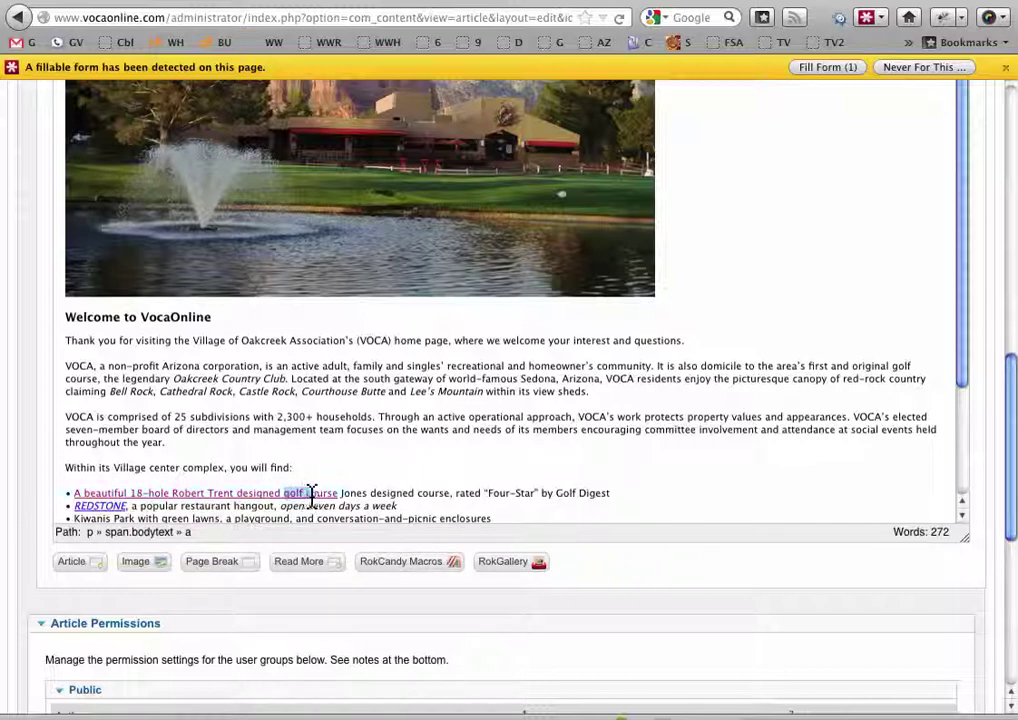
click(308, 493)
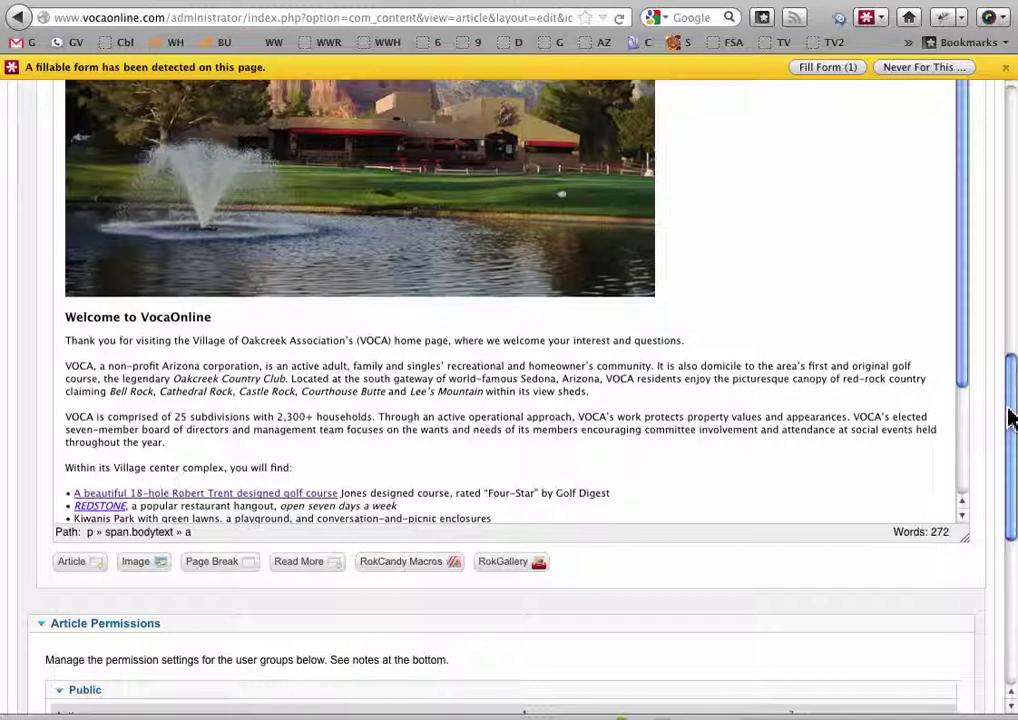
click(297, 493)
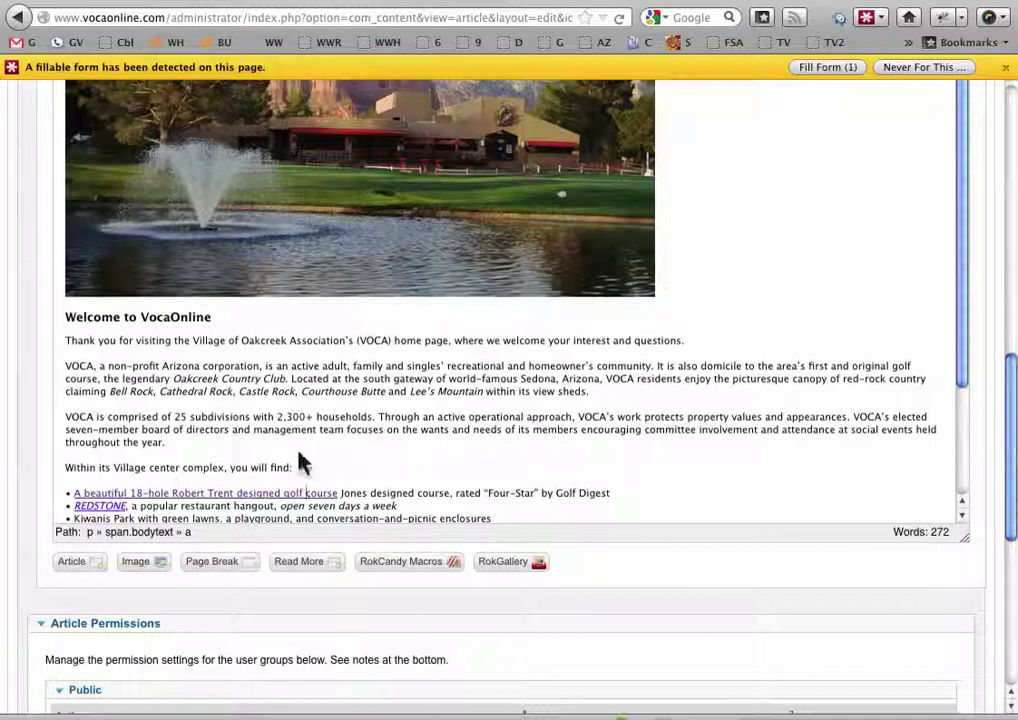
drag(1010, 432, 1013, 170)
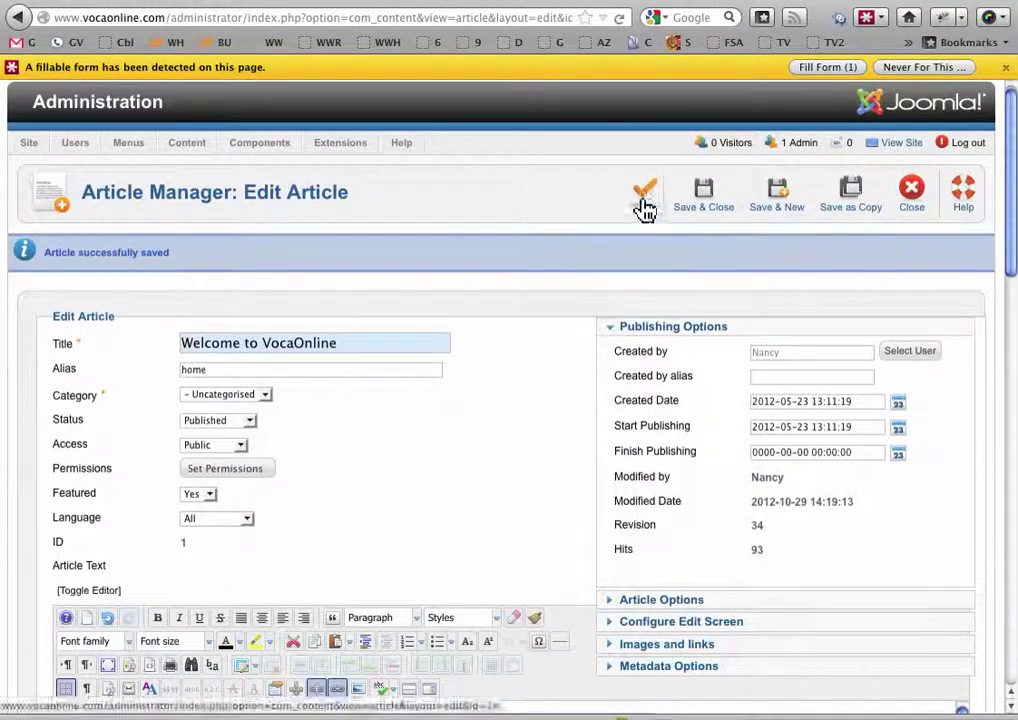
Save the article as revision 35, check the reworded link on the live page, and return to the editor
click(643, 204)
click(115, 2)
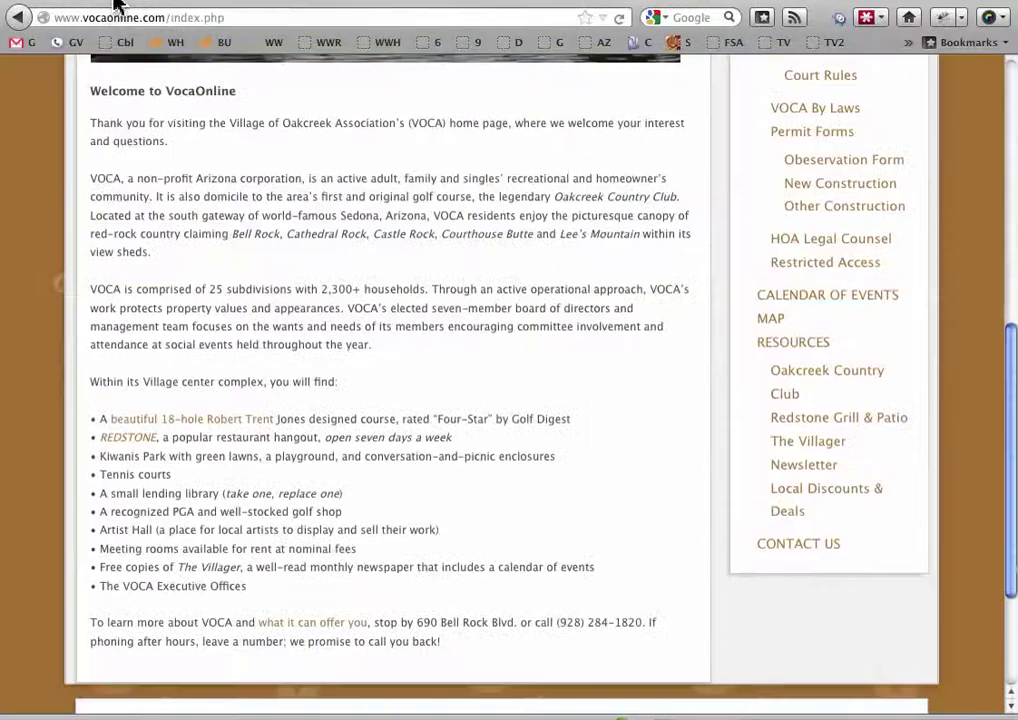
click(620, 20)
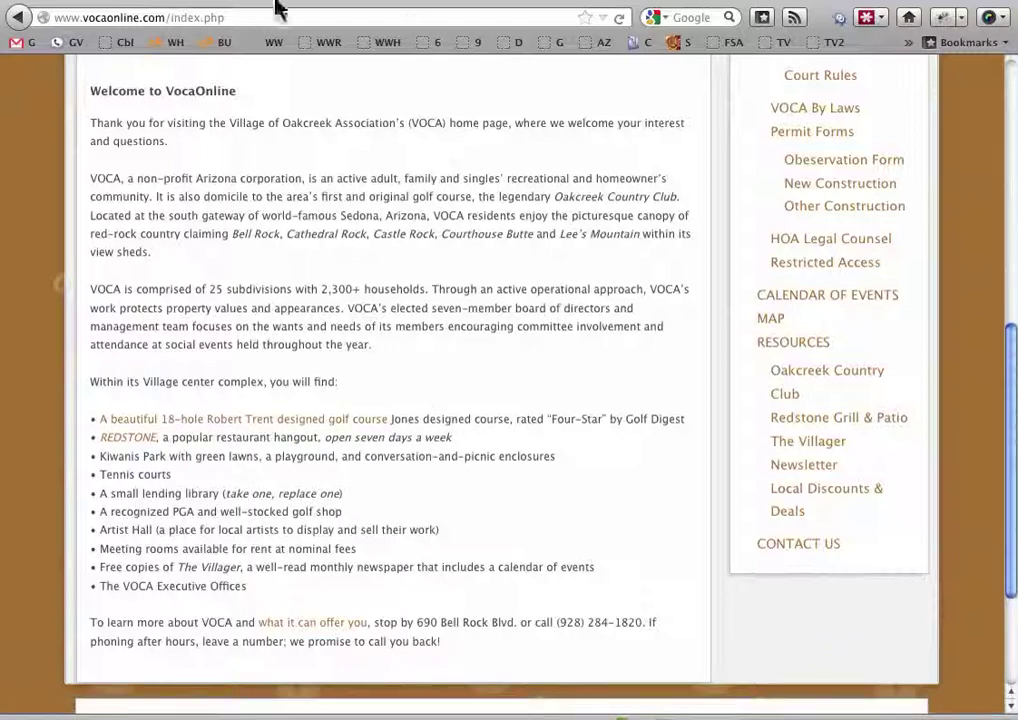
key(ctrl+Tab)
key(ctrl+Tab)
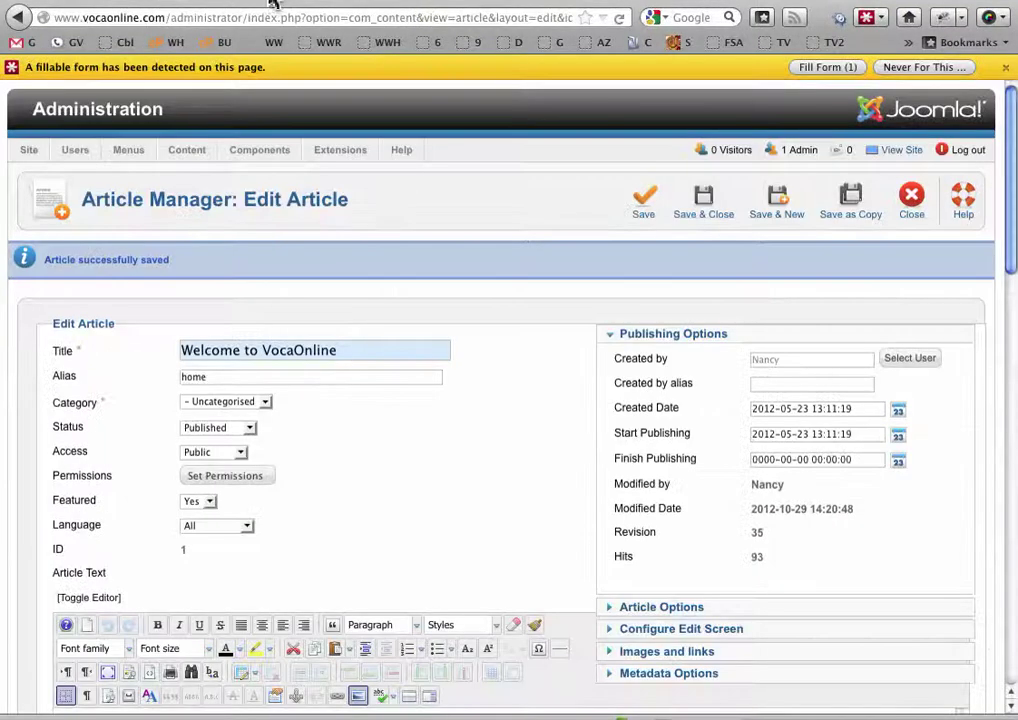
Add 'Jones' after 'Trent' in the link and delete the leftover 'Jones designed course' before the comma
drag(1009, 261, 993, 504)
click(233, 553)
text(Jon)
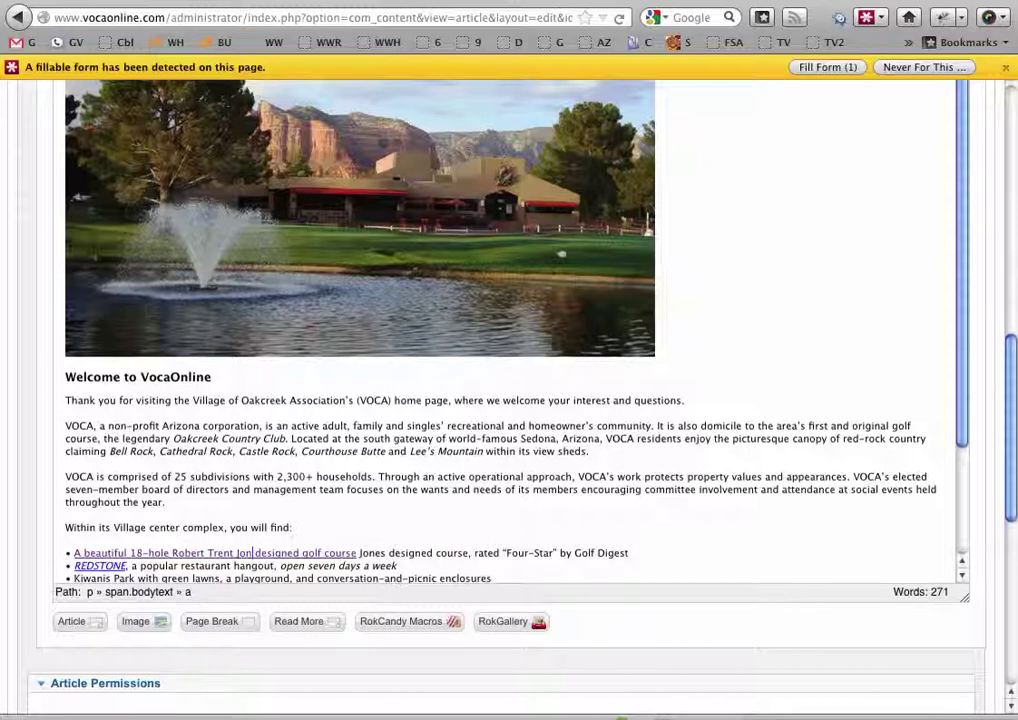
text(es)
click(388, 558)
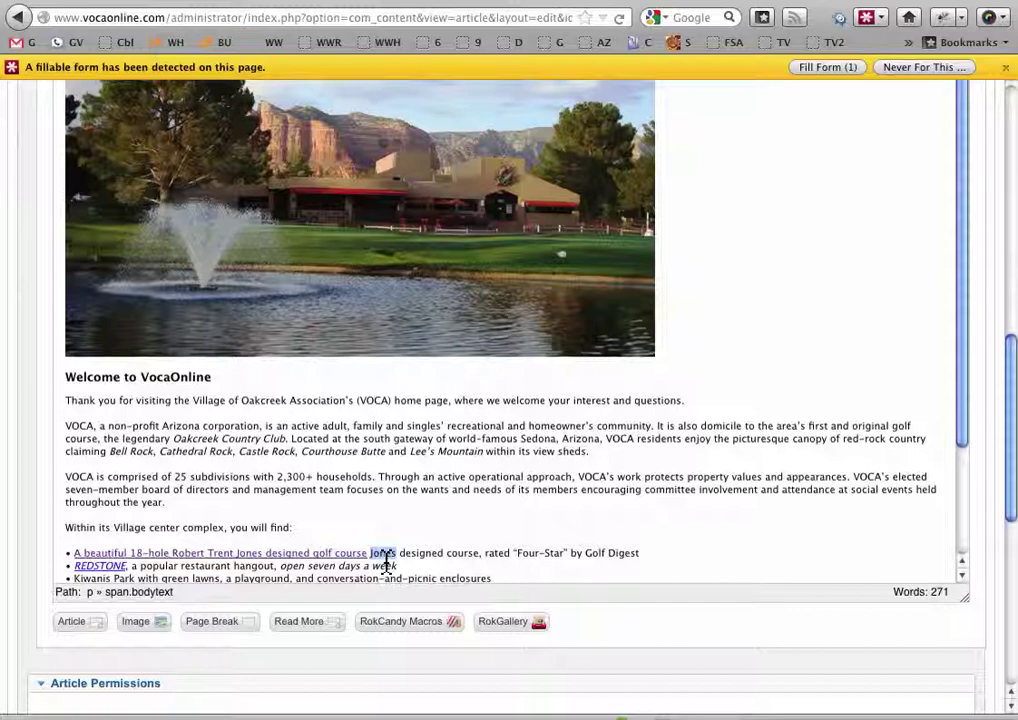
click(371, 553)
drag(371, 553, 474, 553)
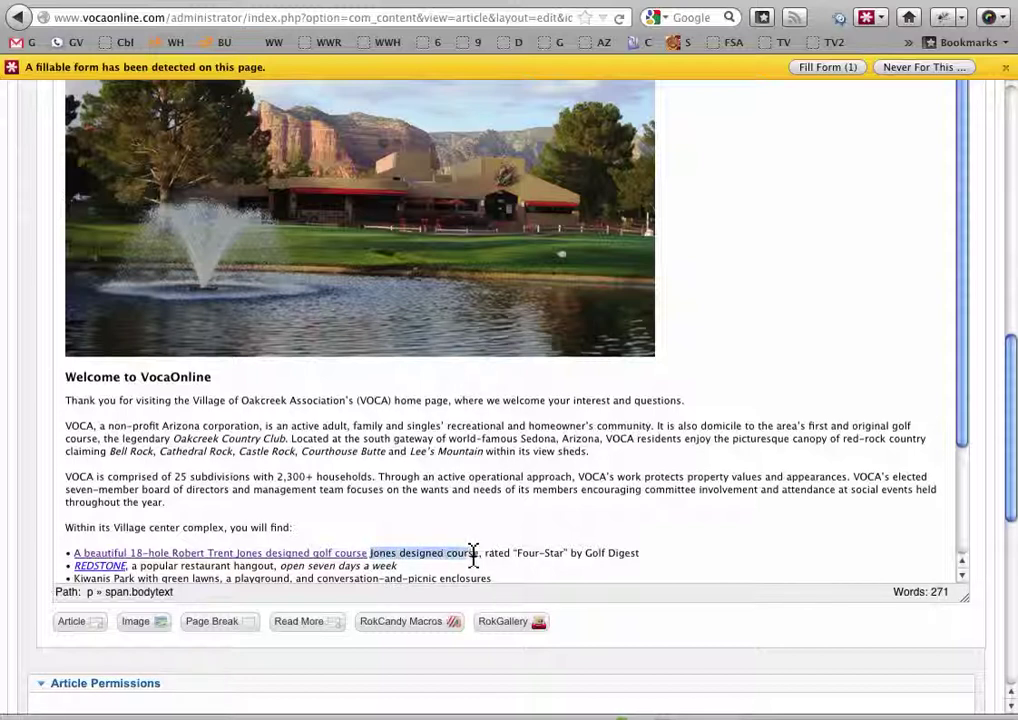
key(BackSpace)
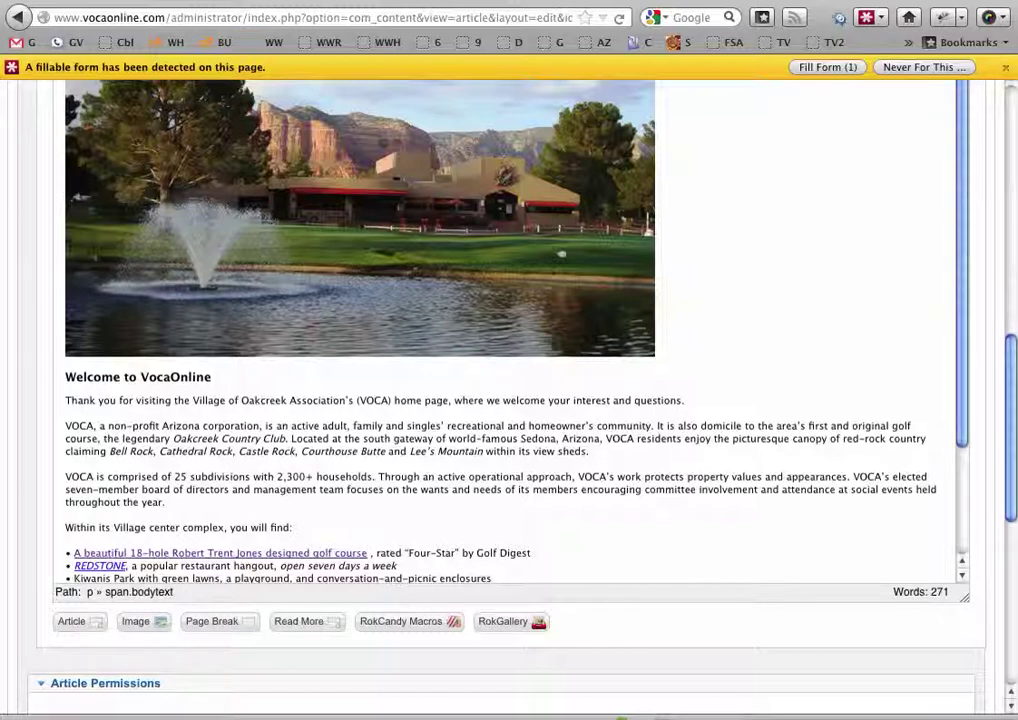
key(Delete)
key(Delete)
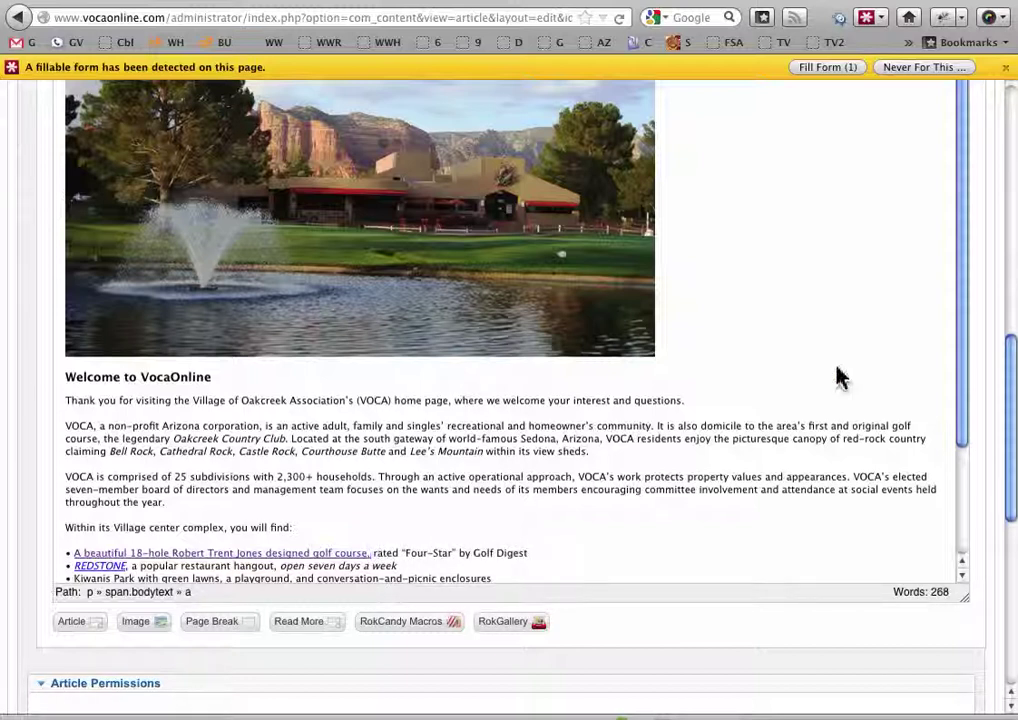
drag(1008, 398, 1008, 110)
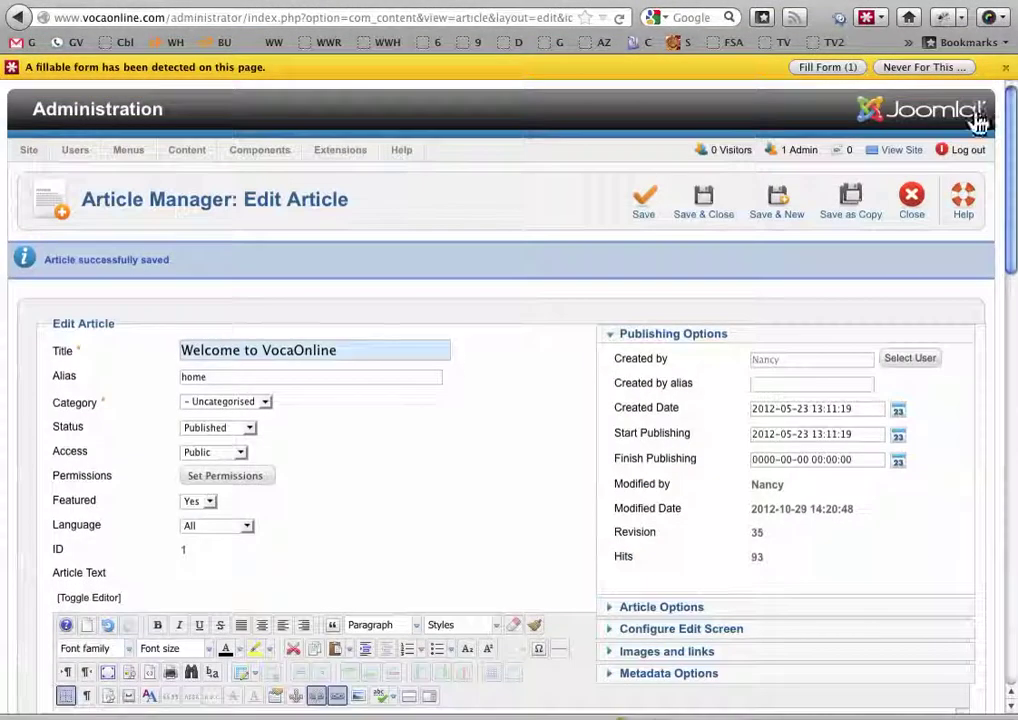
Save as revision 36, verify the Robert Trent Jones line on the live page, and return to the editor
click(641, 205)
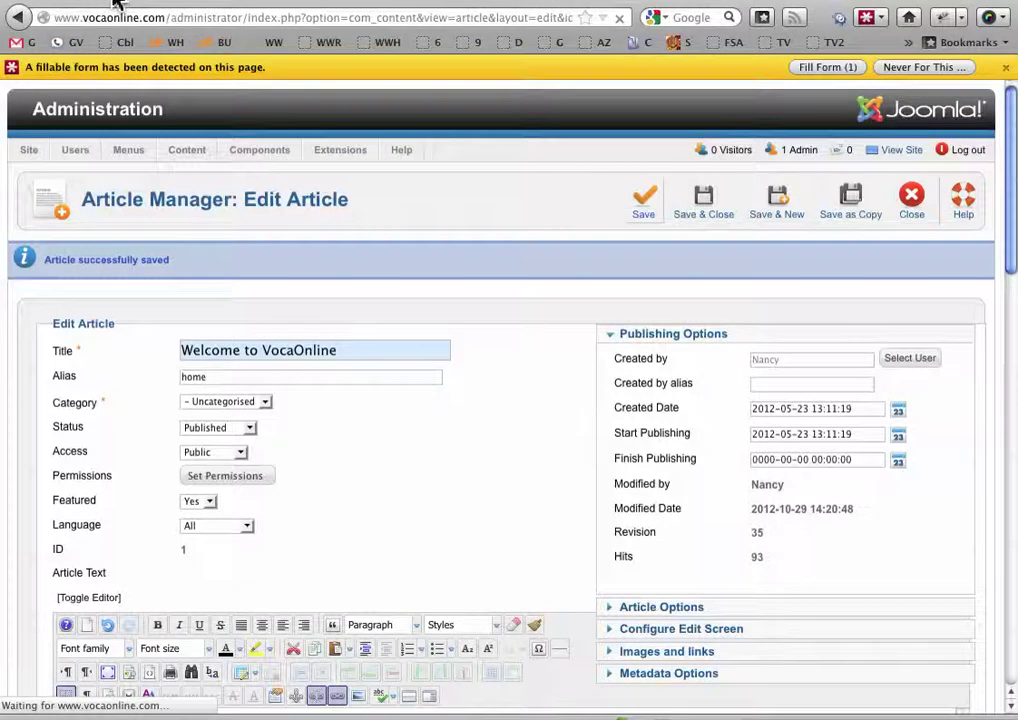
key(super+grave)
click(618, 19)
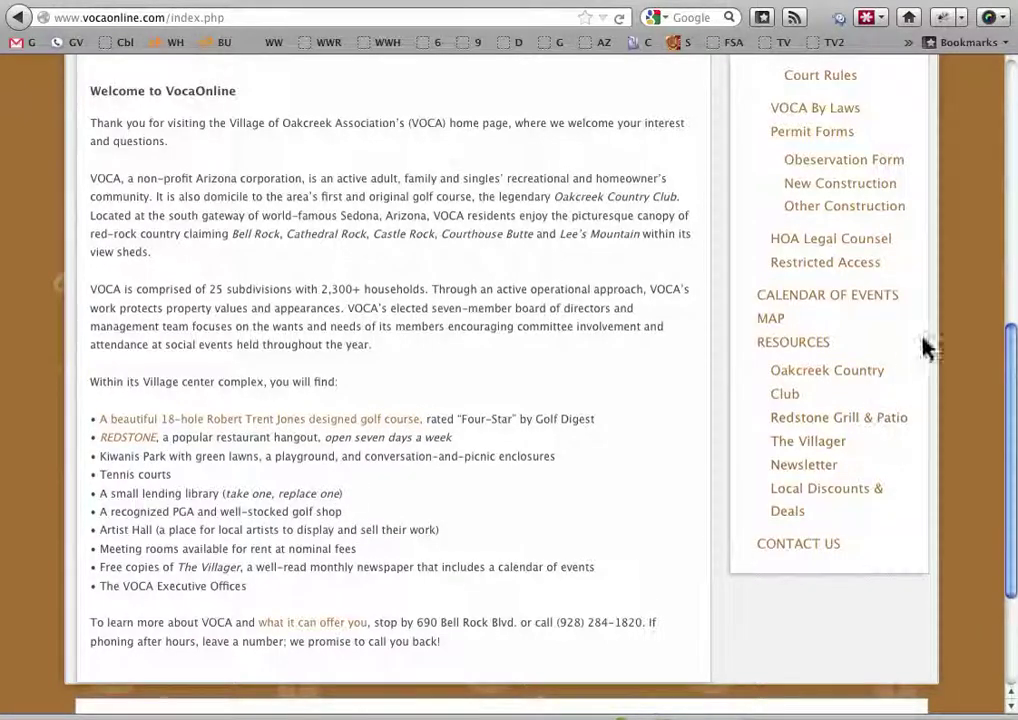
click(272, 3)
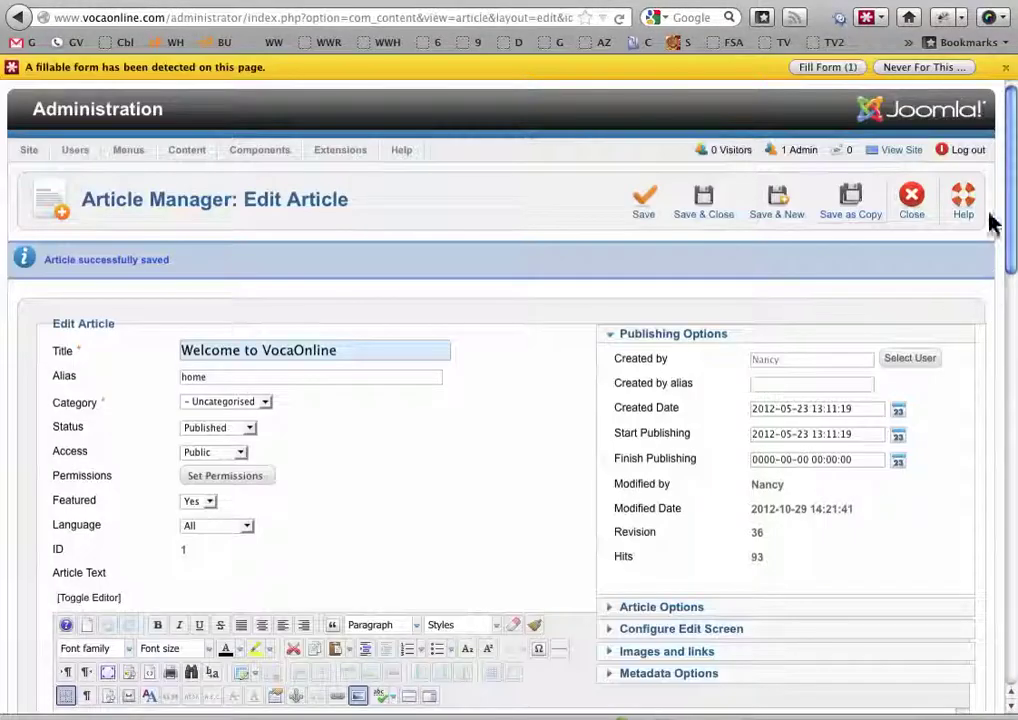
Close the Welcome article and open the Calendar article for editing
click(911, 205)
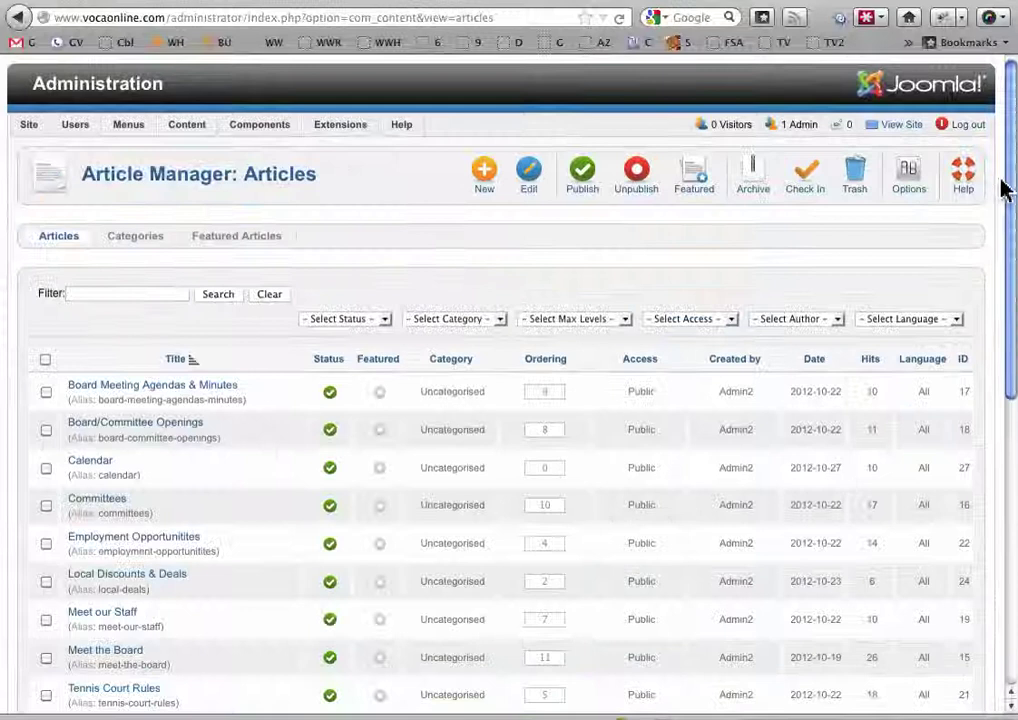
drag(1007, 189, 1003, 335)
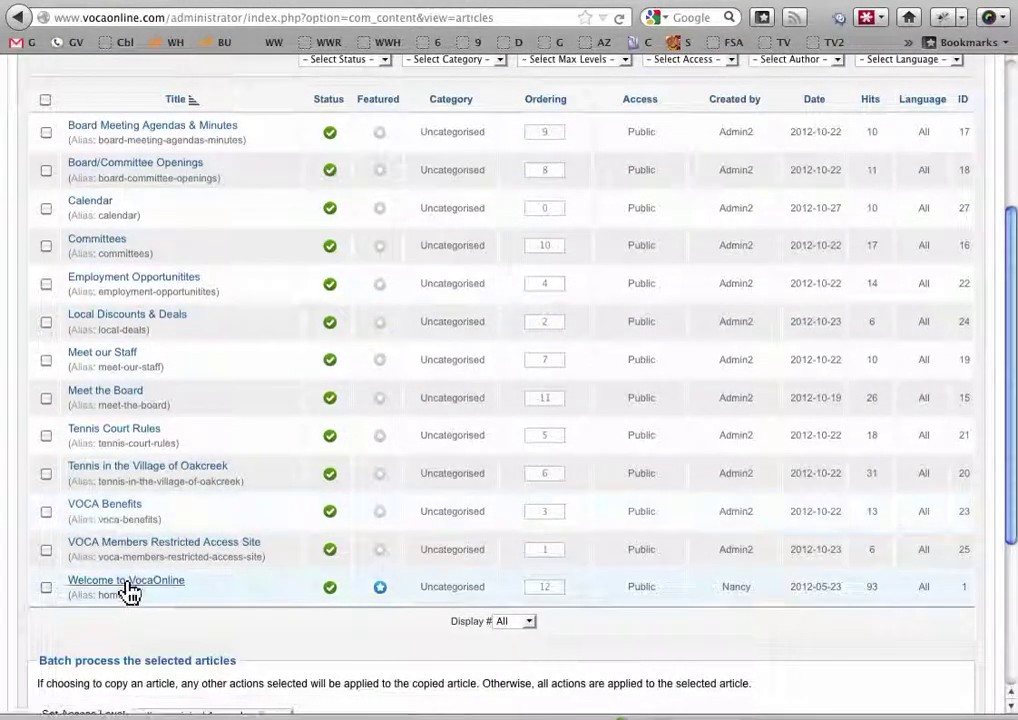
click(100, 210)
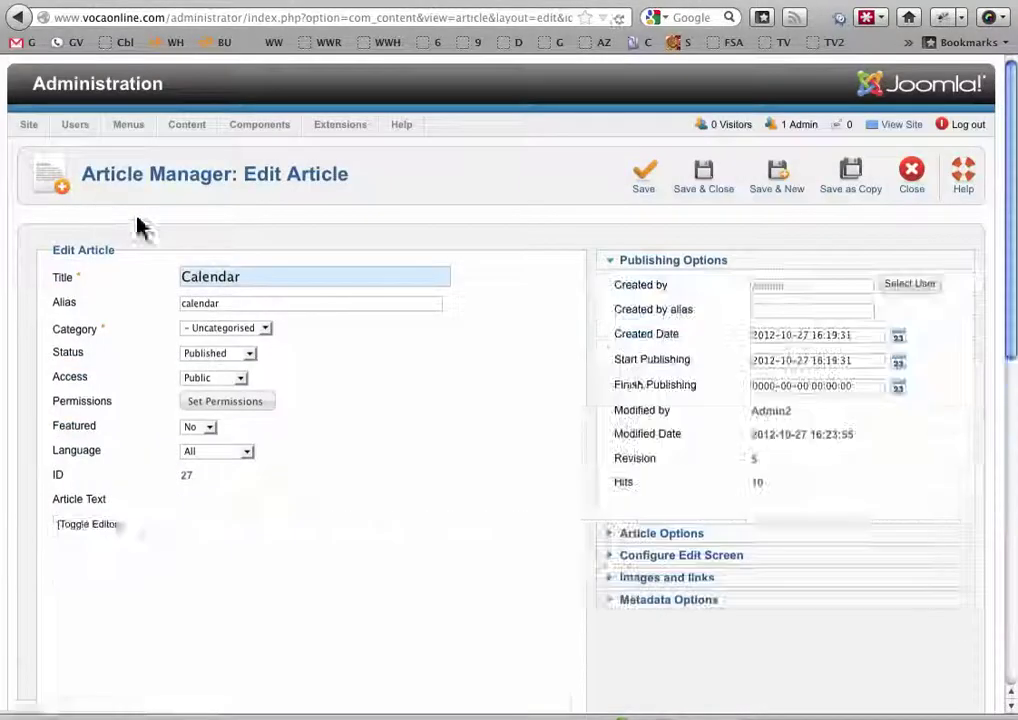
drag(1008, 235, 1005, 335)
Toggle the Calendar article's editor, close it without saving, and scroll the Articles list
click(76, 191)
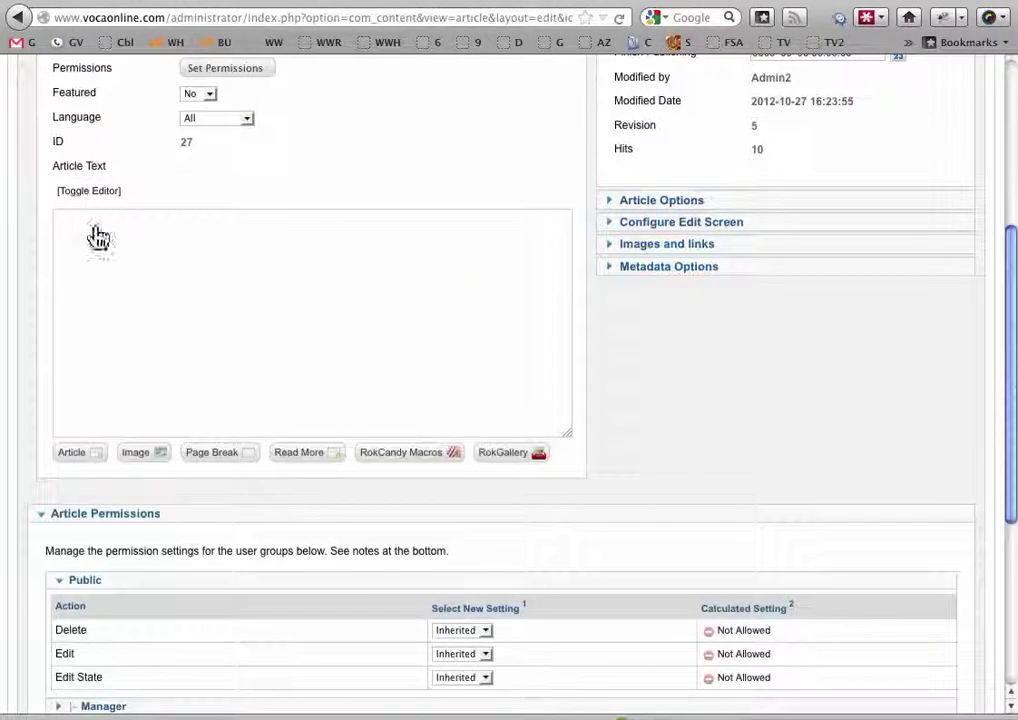
click(88, 196)
click(88, 196)
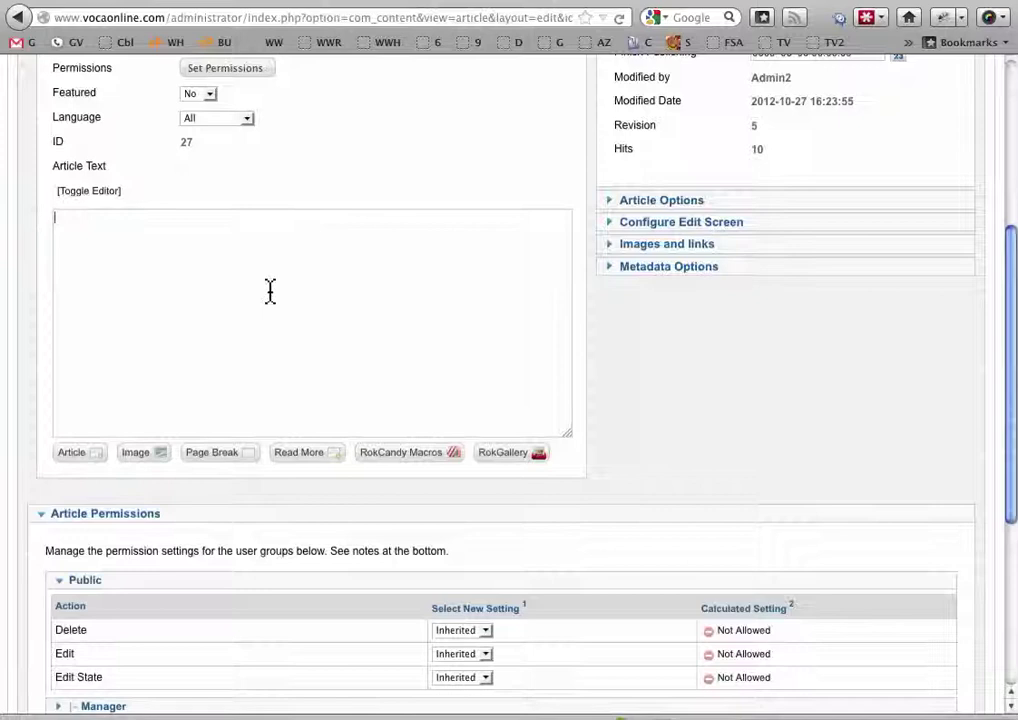
drag(1012, 318, 1013, 211)
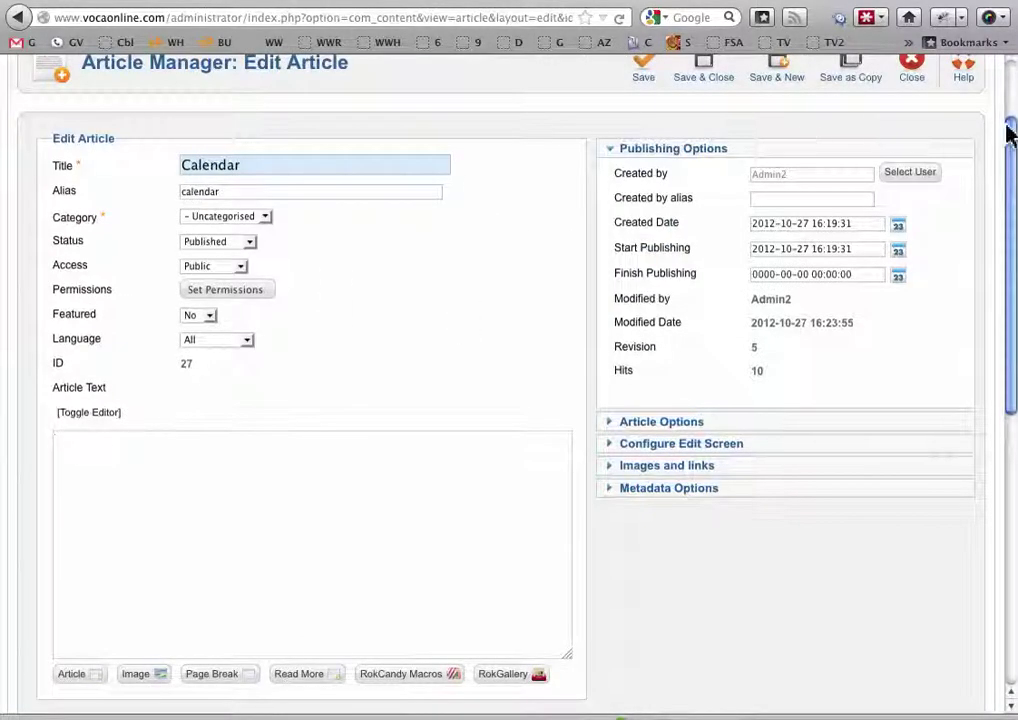
drag(1012, 146, 1011, 114)
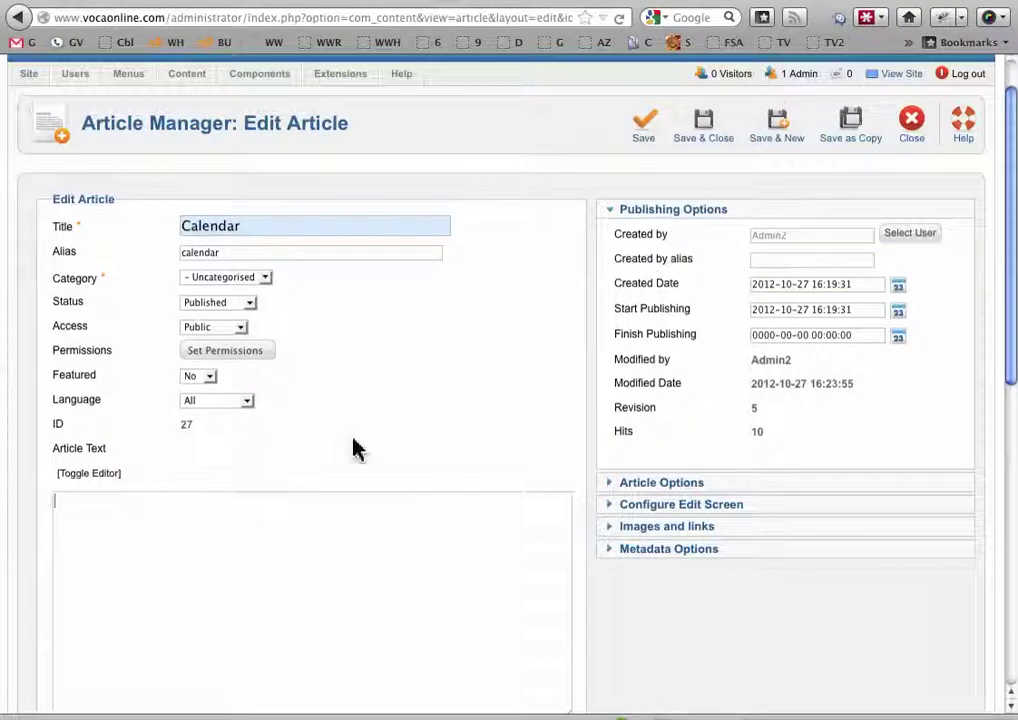
click(910, 128)
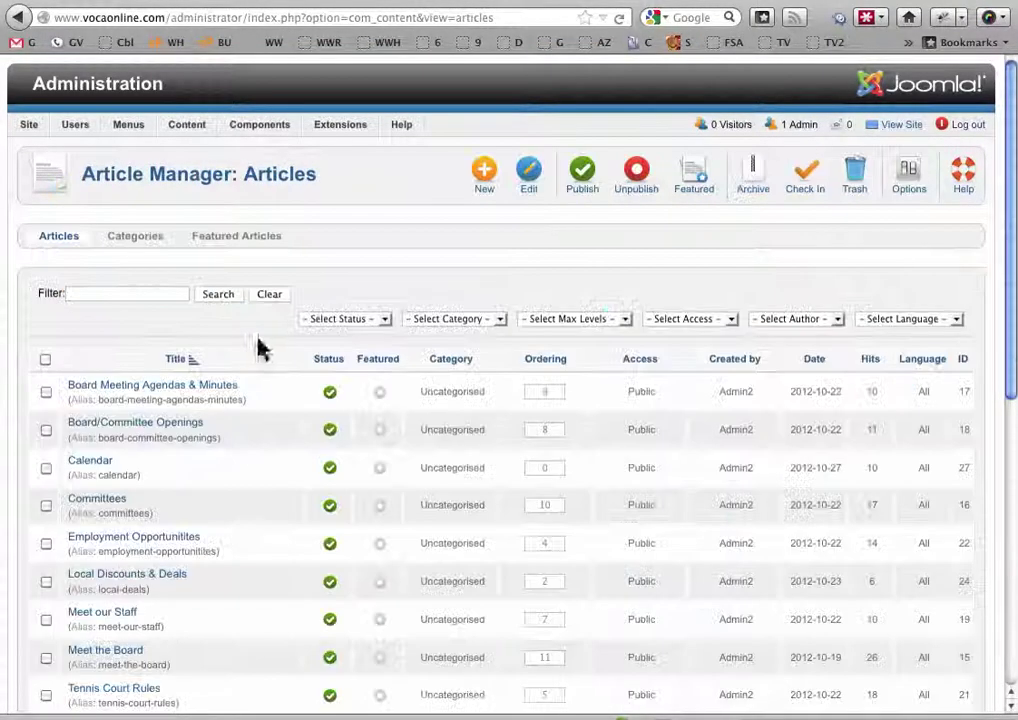
drag(1010, 257, 1008, 379)
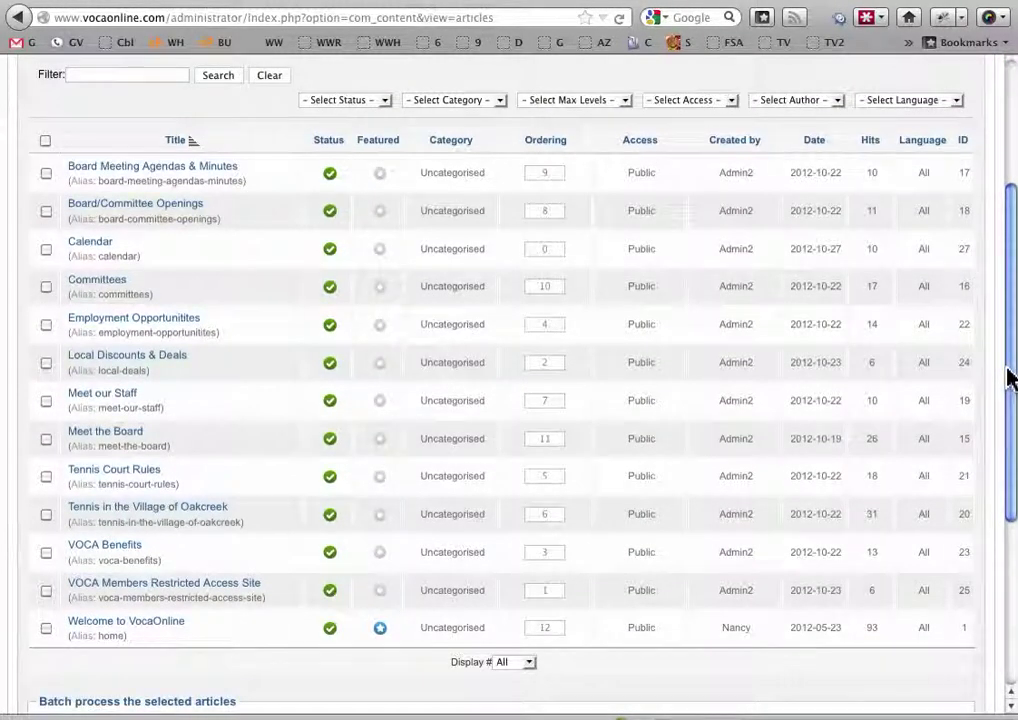